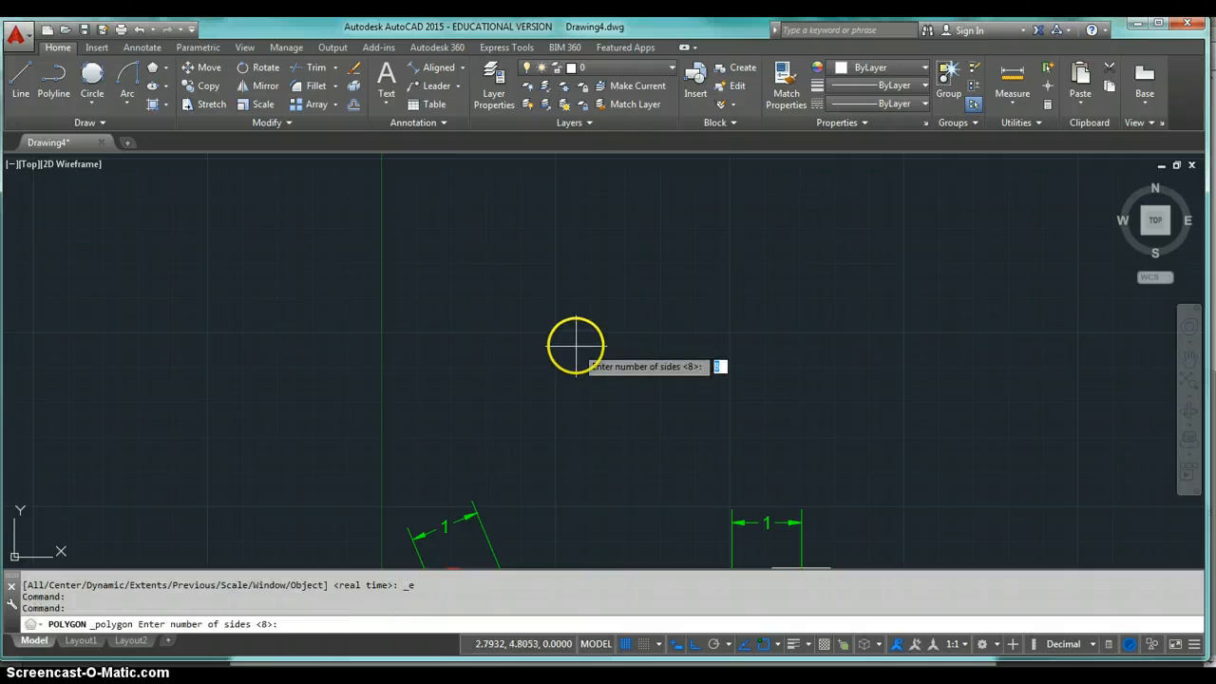
- Try to create a polygon with 10000000 sides and check the allowed range for the number of sides
{"action": "type", "text": "10000000"}
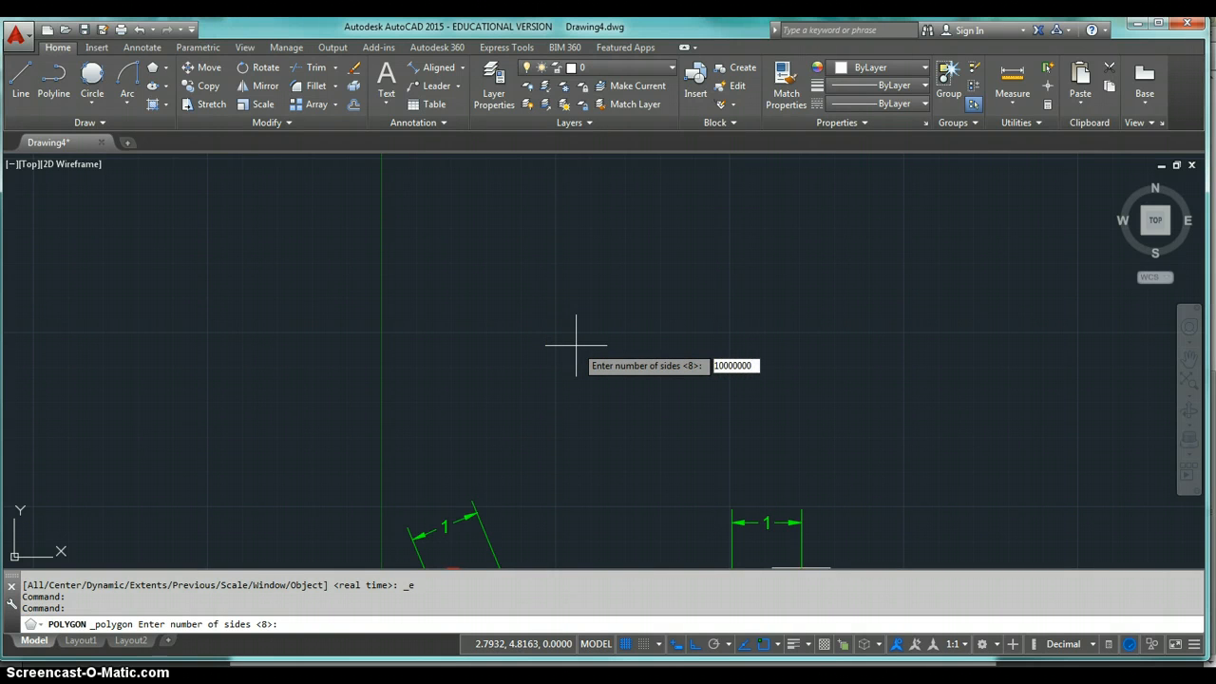
{"action": "key", "text": "Return"}
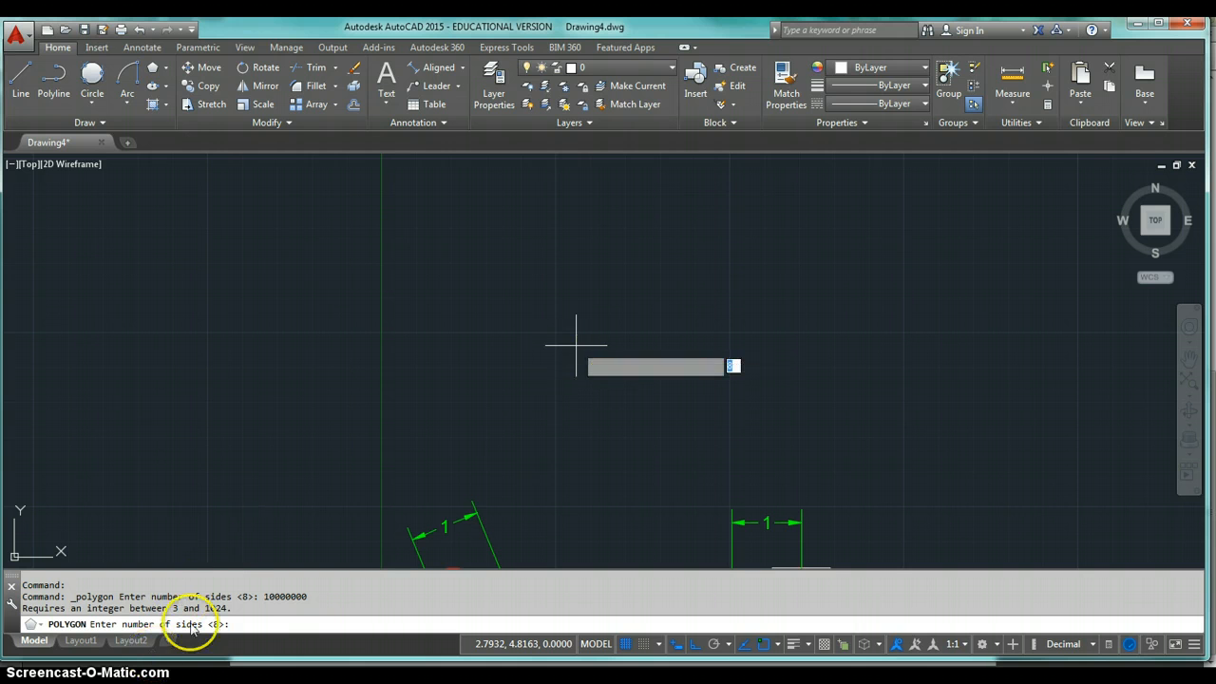
{"action": "double_click", "coordinate": [222, 608]}
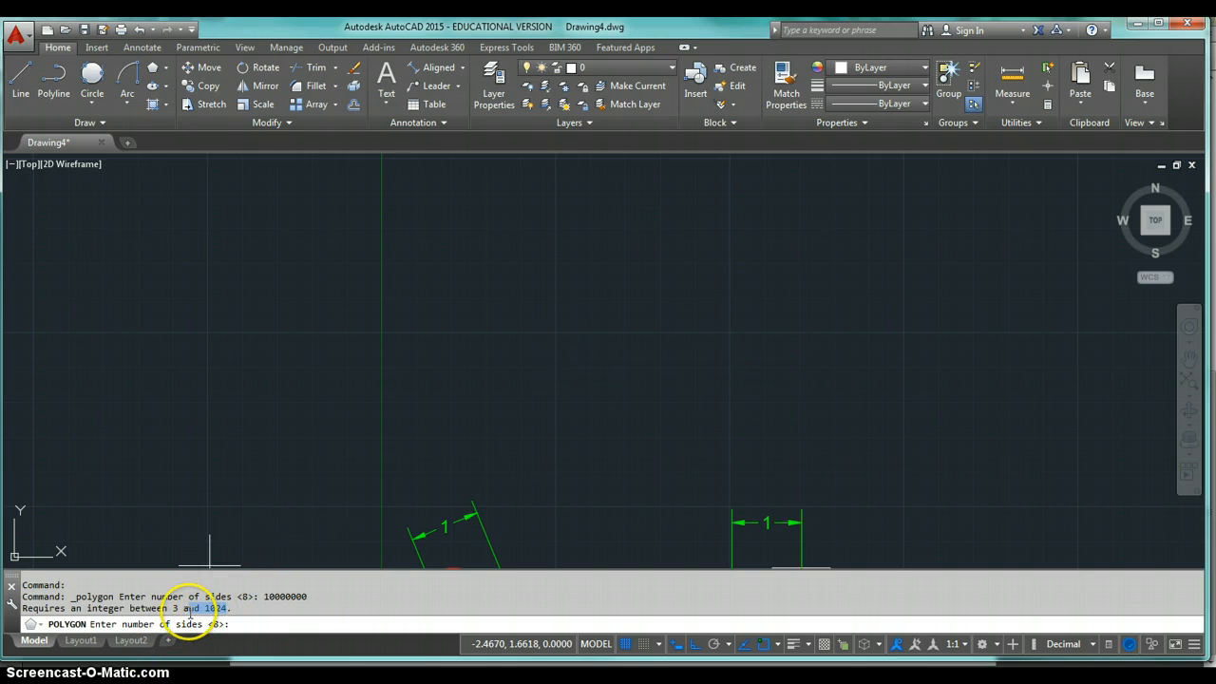
{"action": "mouse_move", "coordinate": [190, 613]}
{"action": "left_mouse_down"}
{"action": "mouse_move", "coordinate": [175, 604]}
{"action": "mouse_move", "coordinate": [164, 617]}
{"action": "mouse_move", "coordinate": [175, 616]}
{"action": "left_mouse_up"}
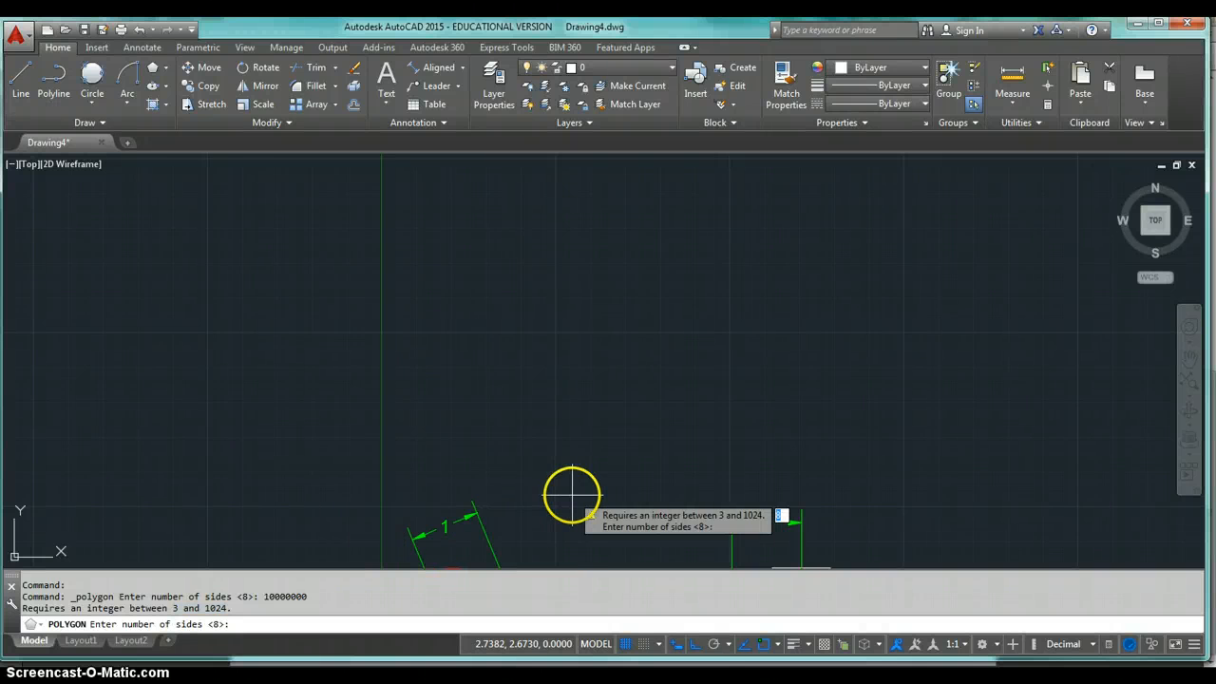
{"action": "key", "text": "Escape"}
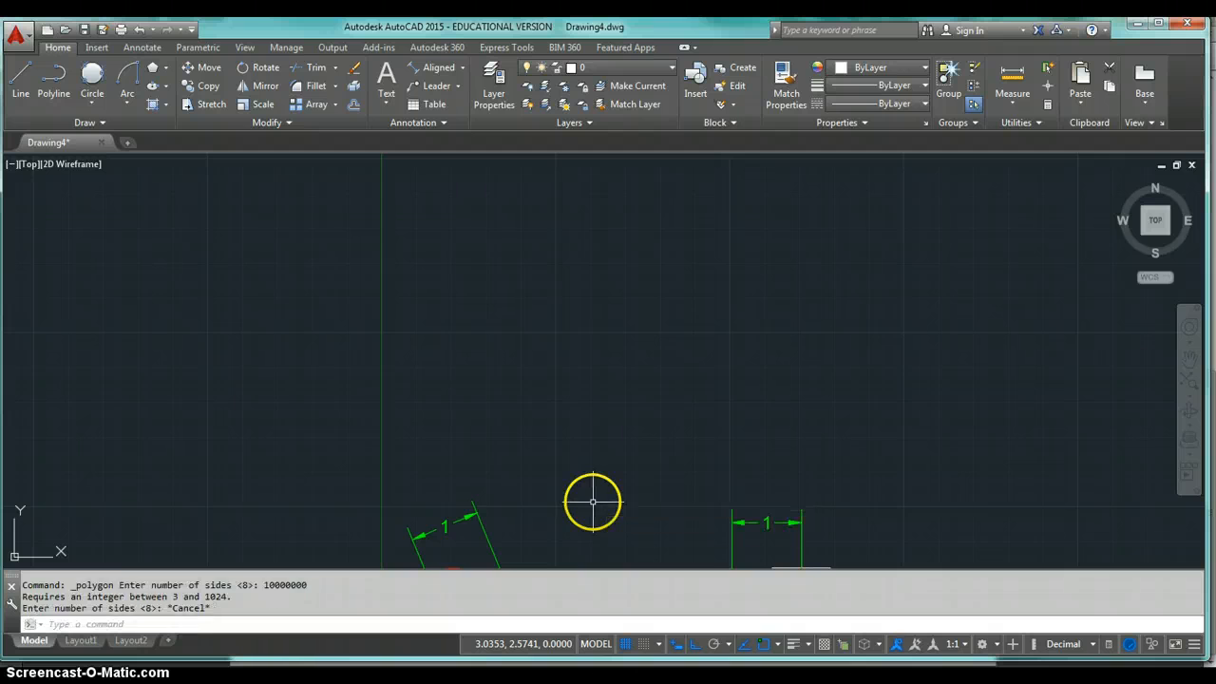
{"action": "key", "text": "Escape"}
{"action": "middle_click_drag", "start_coordinate": [592, 492], "coordinate": [586, 285]}
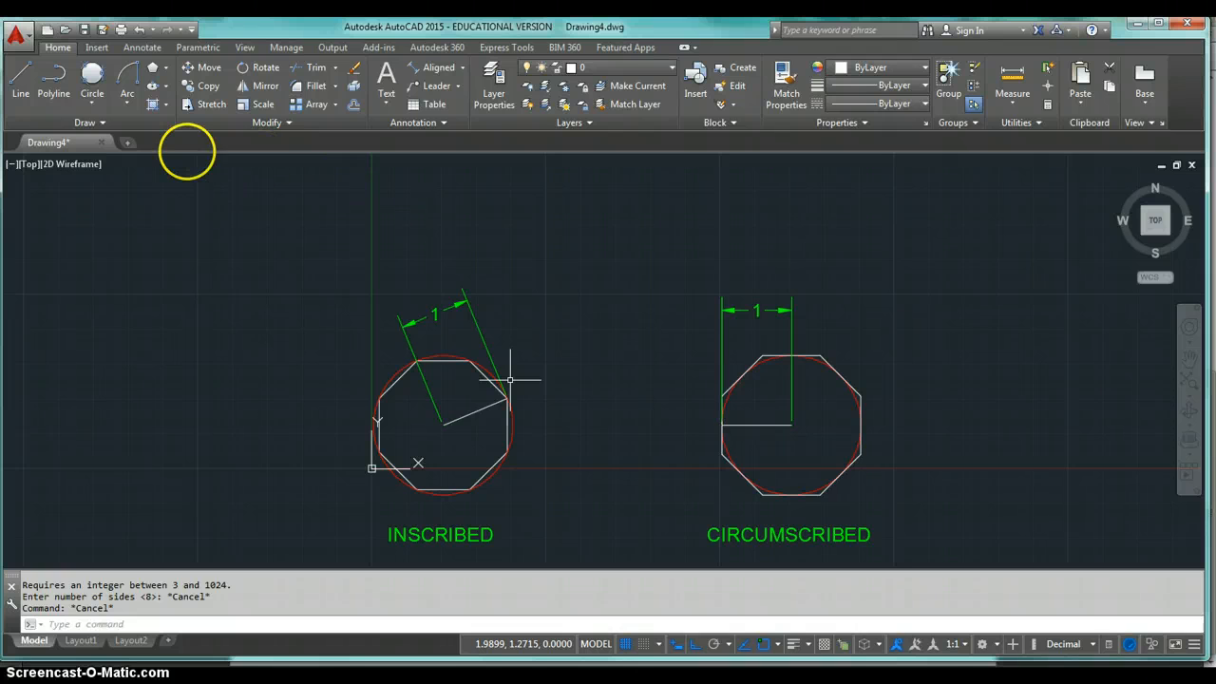
{"action": "left_click", "coordinate": [166, 69]}
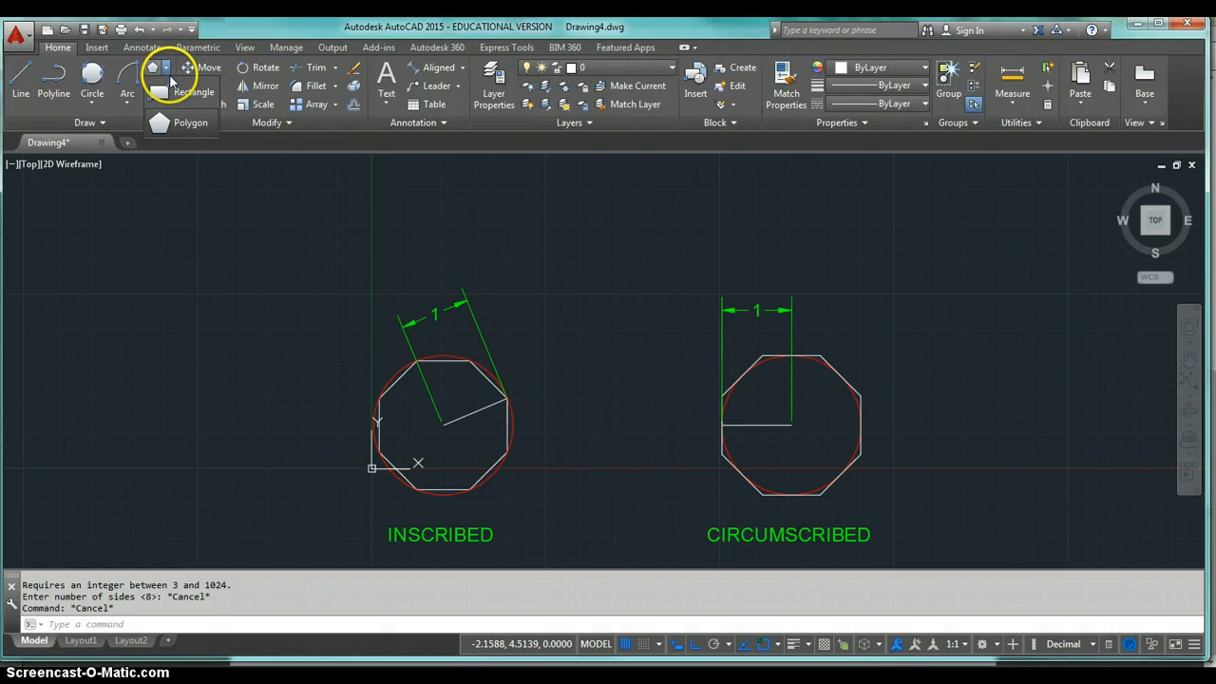
{"action": "left_click", "coordinate": [169, 68]}
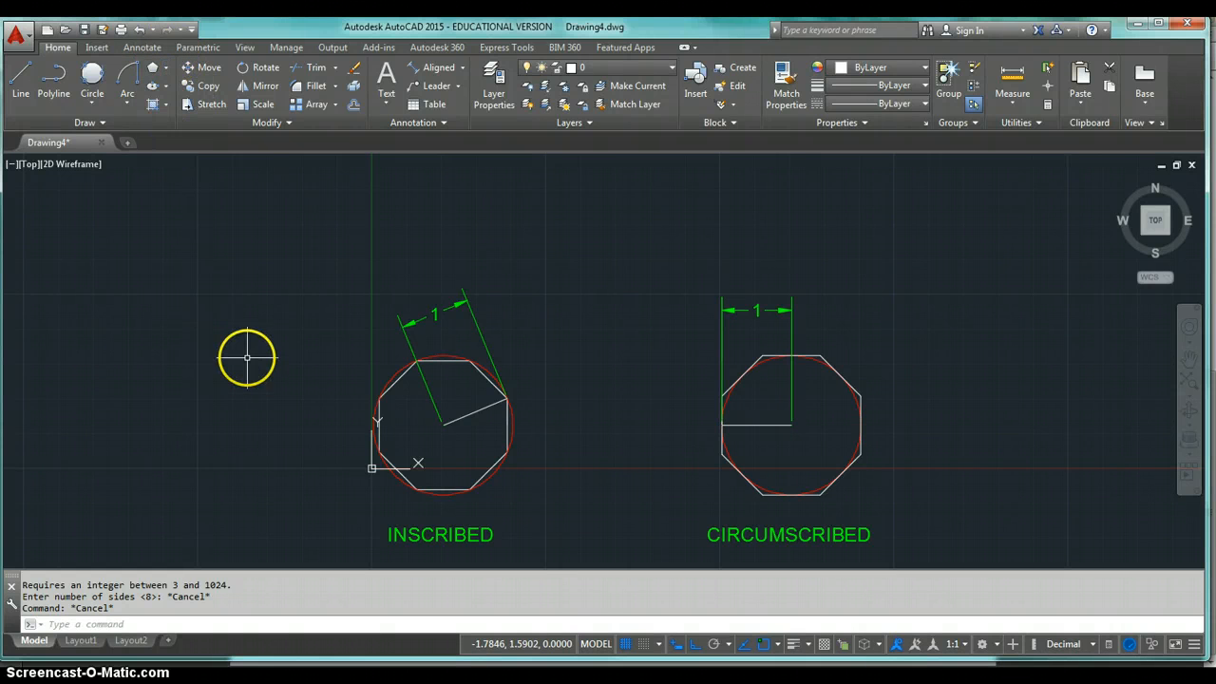
- Turn off the grid, ortho mode, object snap tracking, object snap and the display of annotation objects at all scales
{"action": "left_click", "coordinate": [627, 646]}
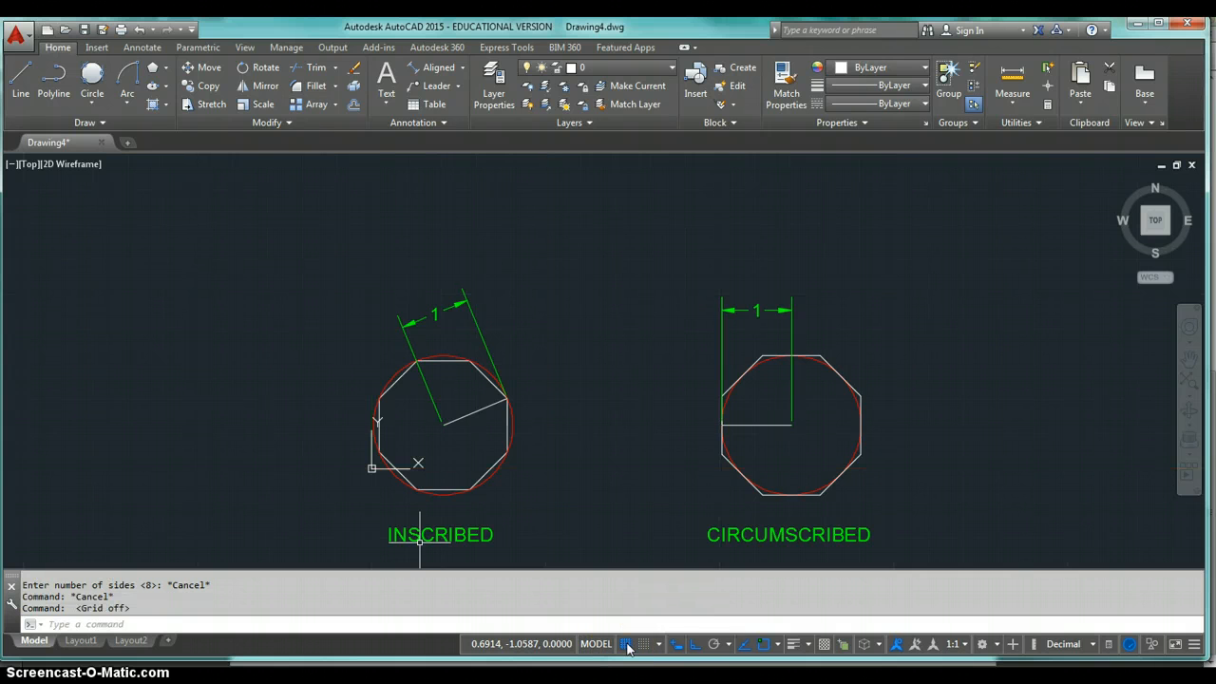
{"action": "left_click", "coordinate": [694, 644]}
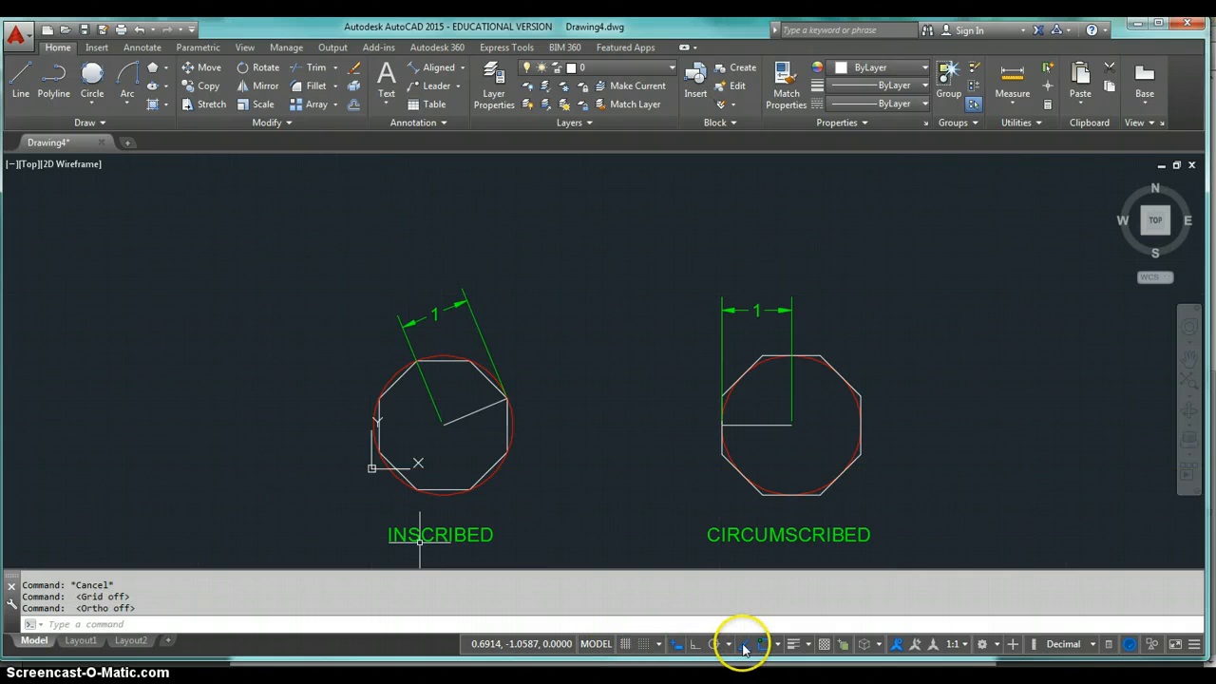
{"action": "left_click", "coordinate": [744, 645]}
{"action": "left_click", "coordinate": [763, 645]}
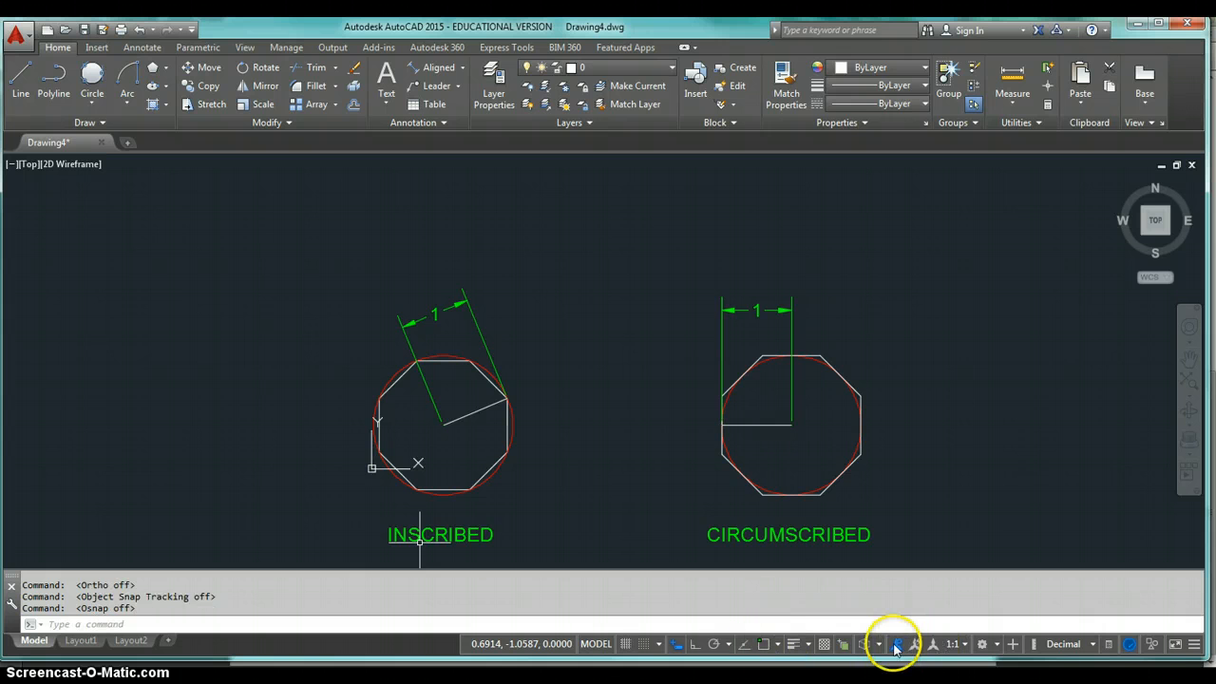
{"action": "left_click", "coordinate": [896, 644]}
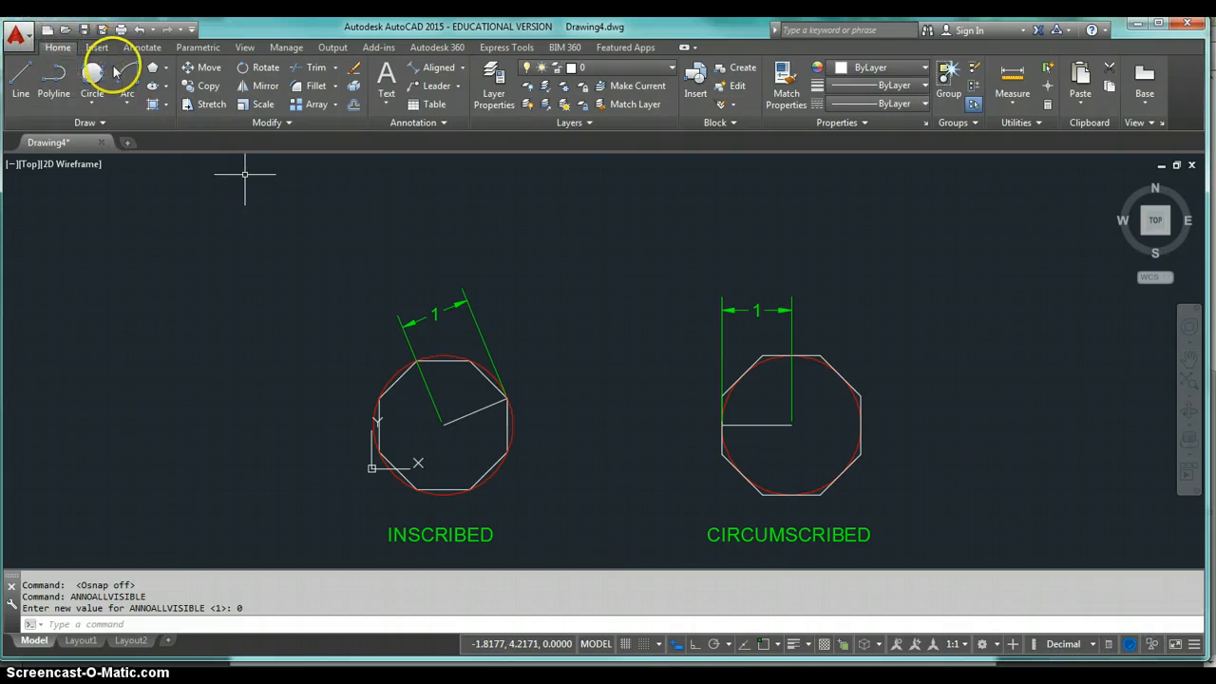
- Draw an 8-sided polygon inscribed in a circle of radius 1, centered above the INSCRIBED example at about 0.95, 3.88
{"action": "left_click", "coordinate": [166, 69]}
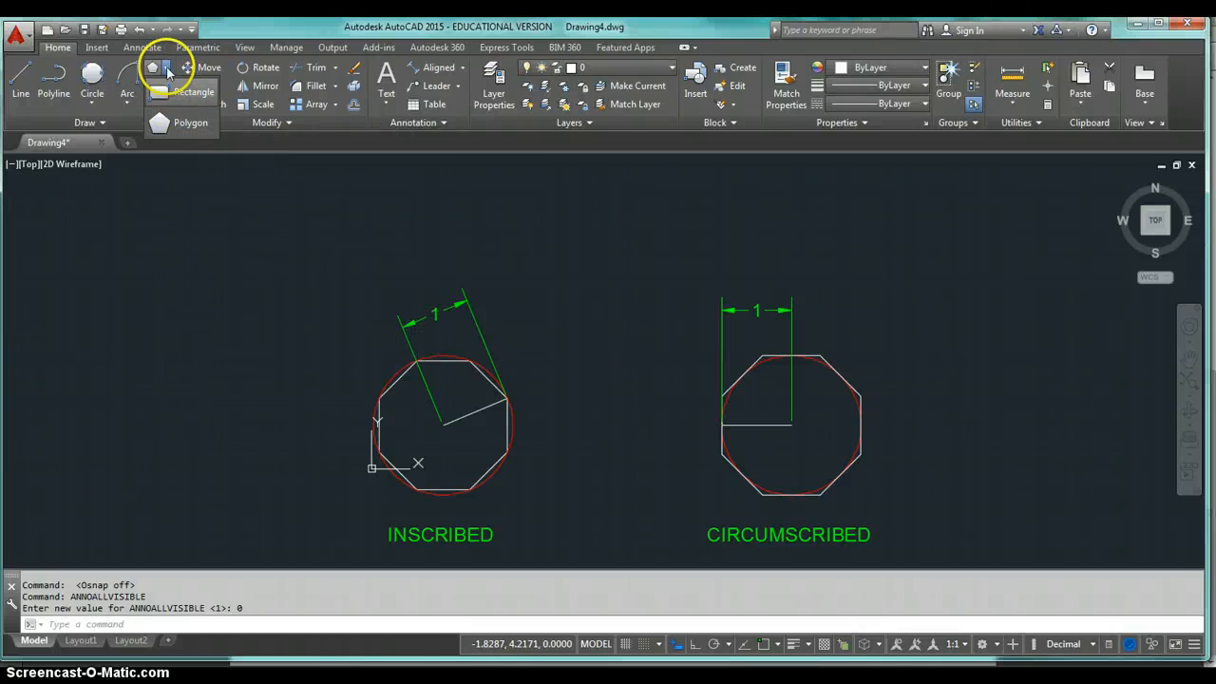
{"action": "left_click", "coordinate": [178, 125]}
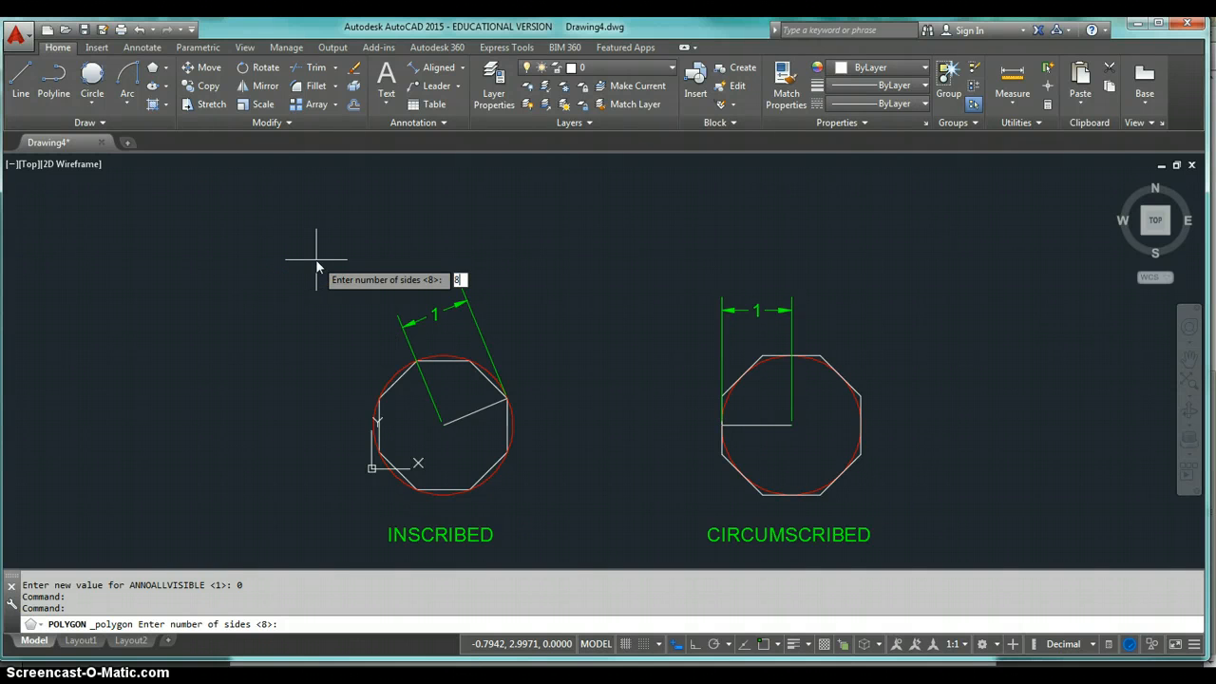
{"action": "key", "text": "Return"}
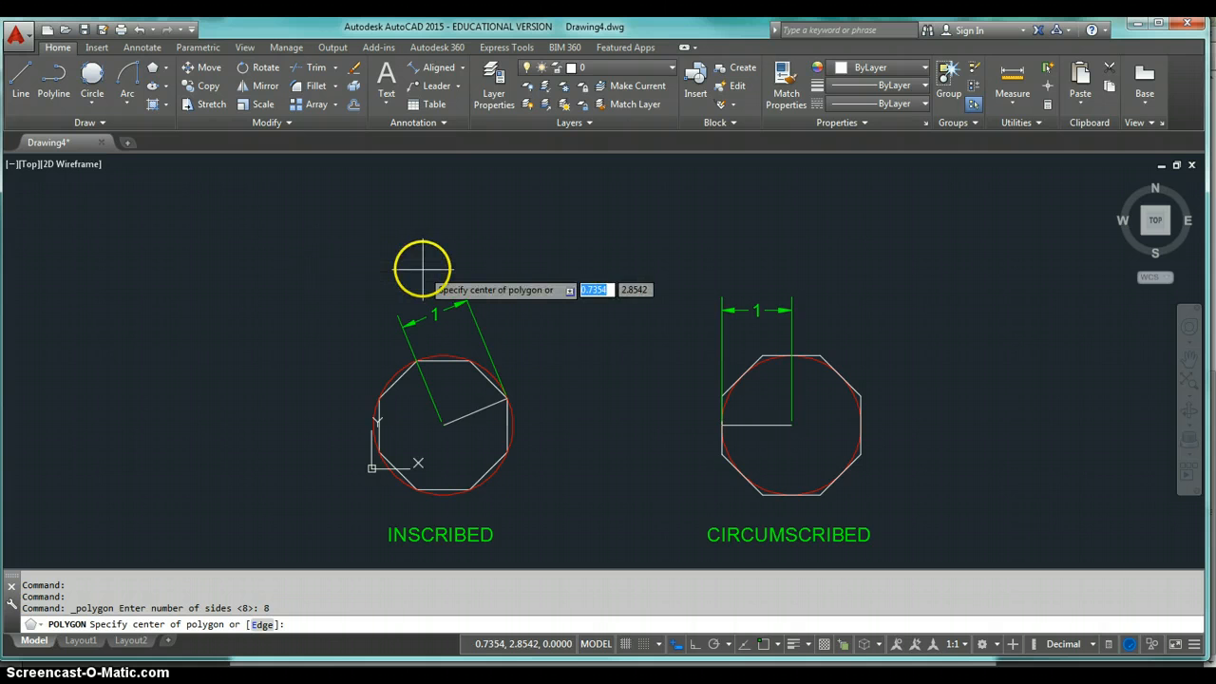
{"action": "mouse_move", "coordinate": [461, 228]}
{"action": "middle_mouse_down"}
{"action": "mouse_move", "coordinate": [483, 326]}
{"action": "mouse_move", "coordinate": [578, 231]}
{"action": "middle_mouse_up"}
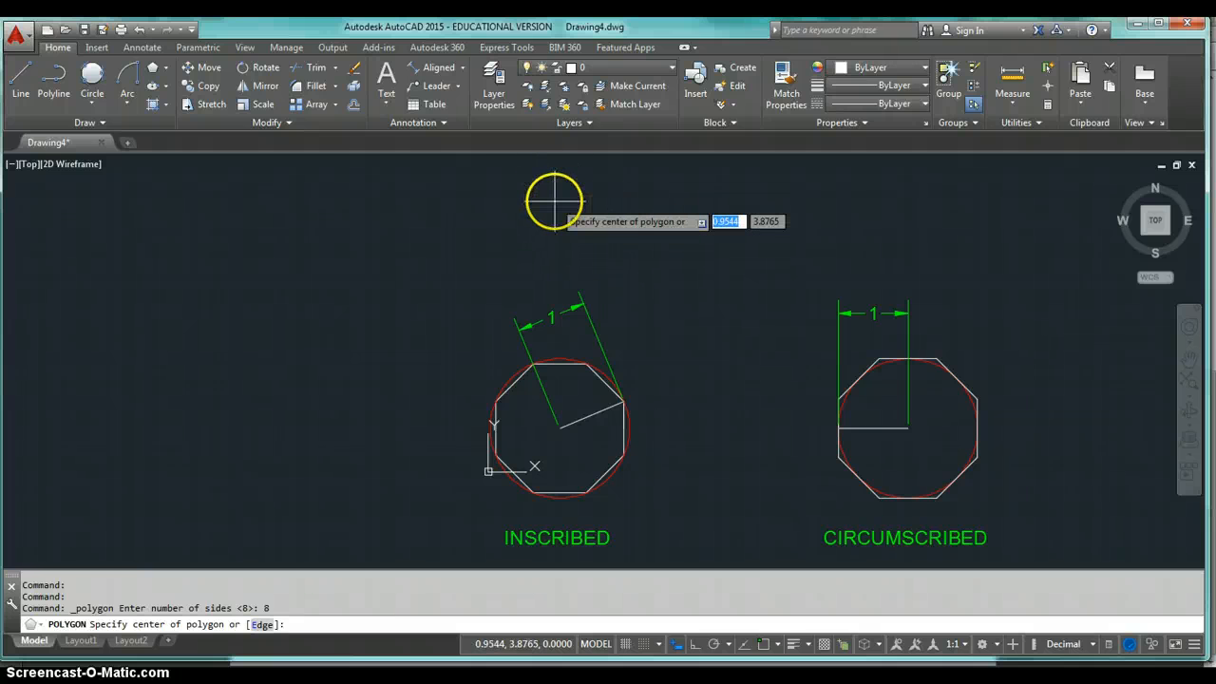
{"action": "left_click", "coordinate": [555, 201]}
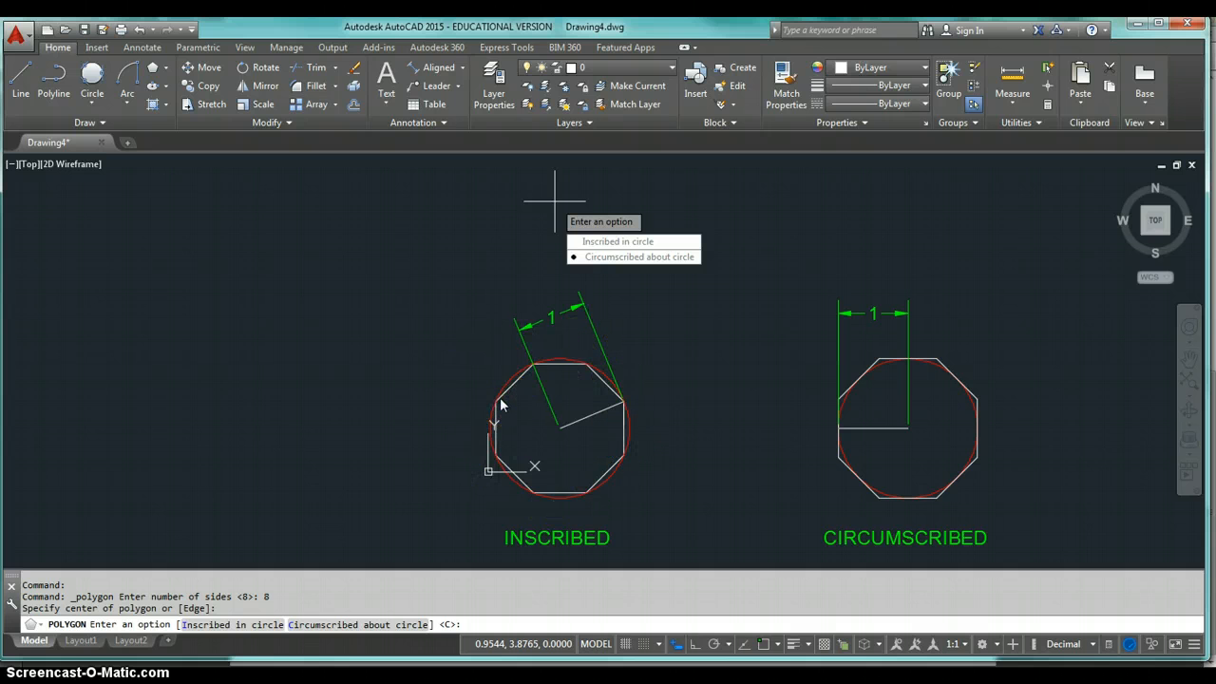
{"action": "left_click", "coordinate": [614, 243]}
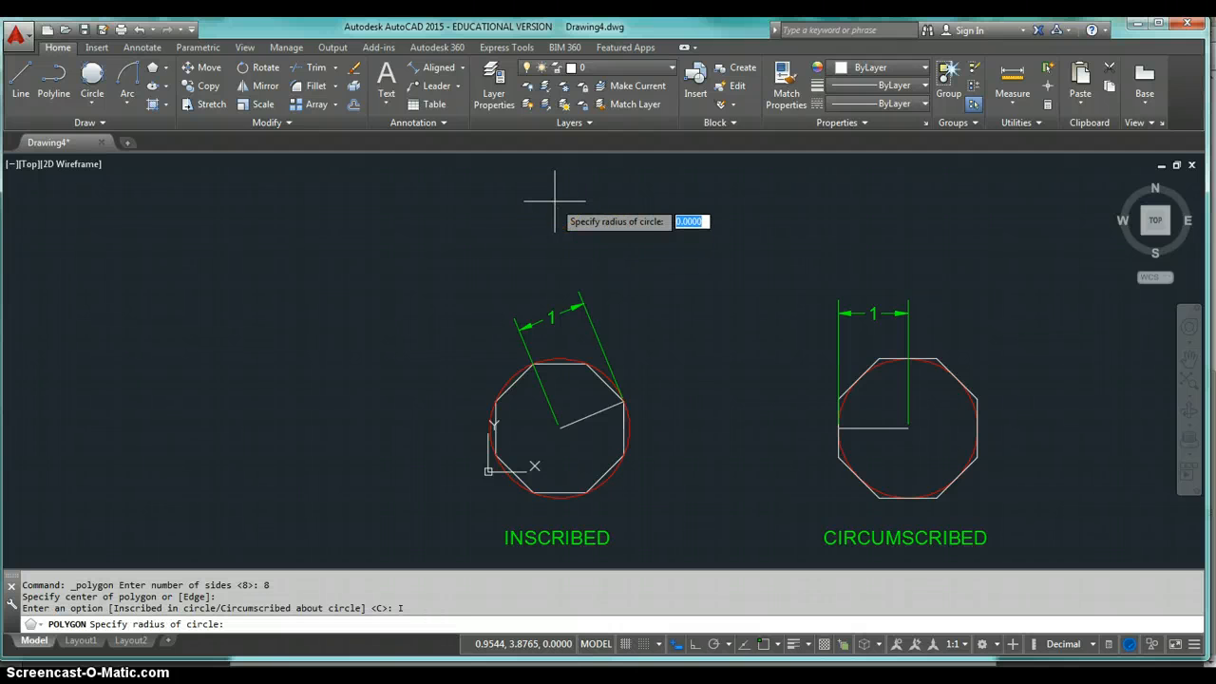
{"action": "type", "text": "1"}
{"action": "key", "text": "Return"}
{"action": "left_click", "coordinate": [578, 242]}
{"action": "scroll", "coordinate": [594, 267], "scroll_direction": "down", "scroll_amount": 3}
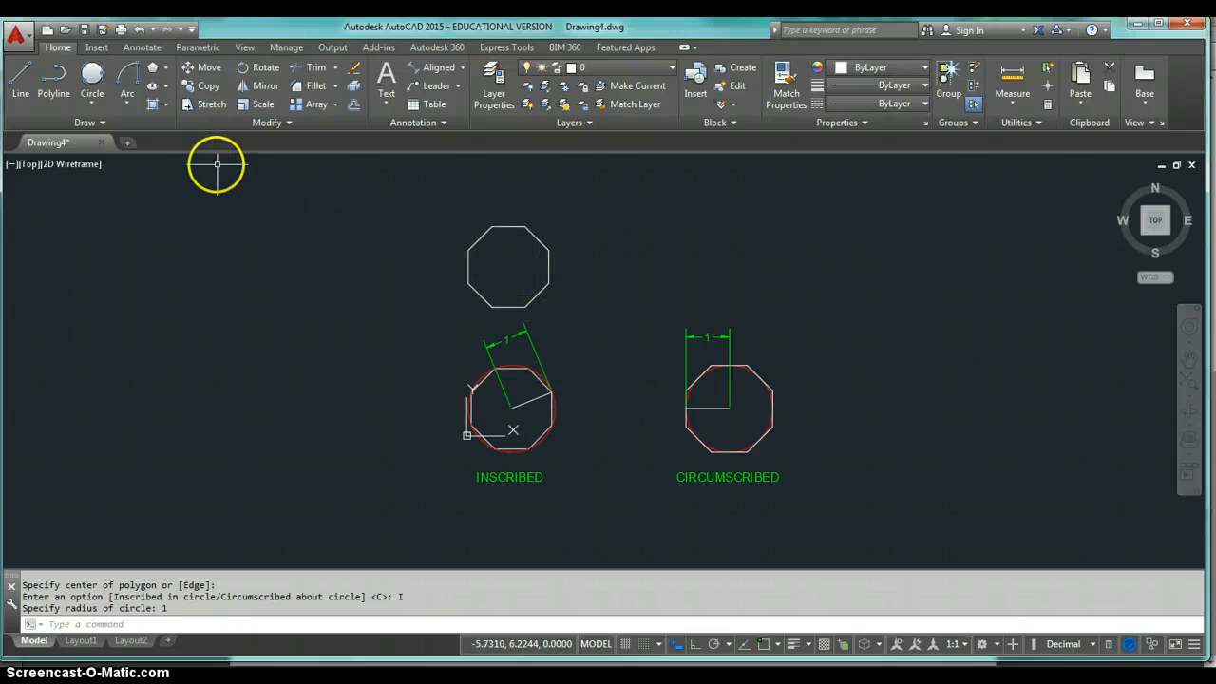
- Draw an 8-sided polygon circumscribed about a circle of radius 1, centered above the CIRCUMSCRIBED example at about 6.15, 4.20
{"action": "left_click", "coordinate": [164, 67]}
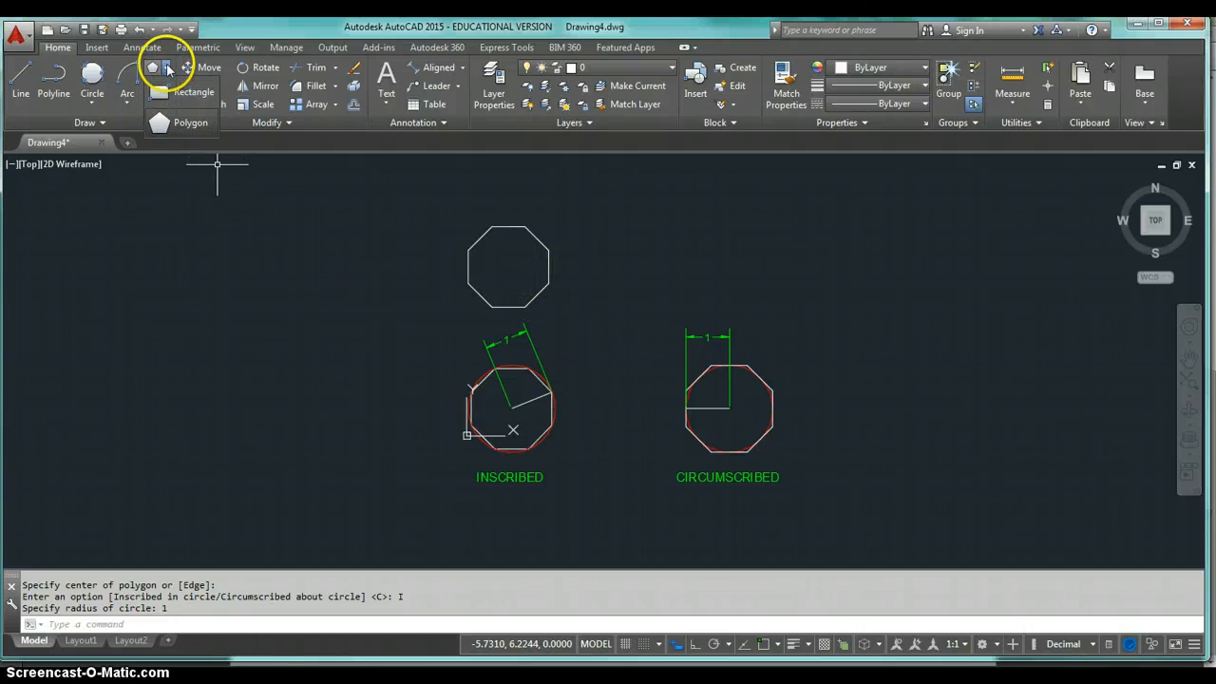
{"action": "left_click", "coordinate": [181, 124]}
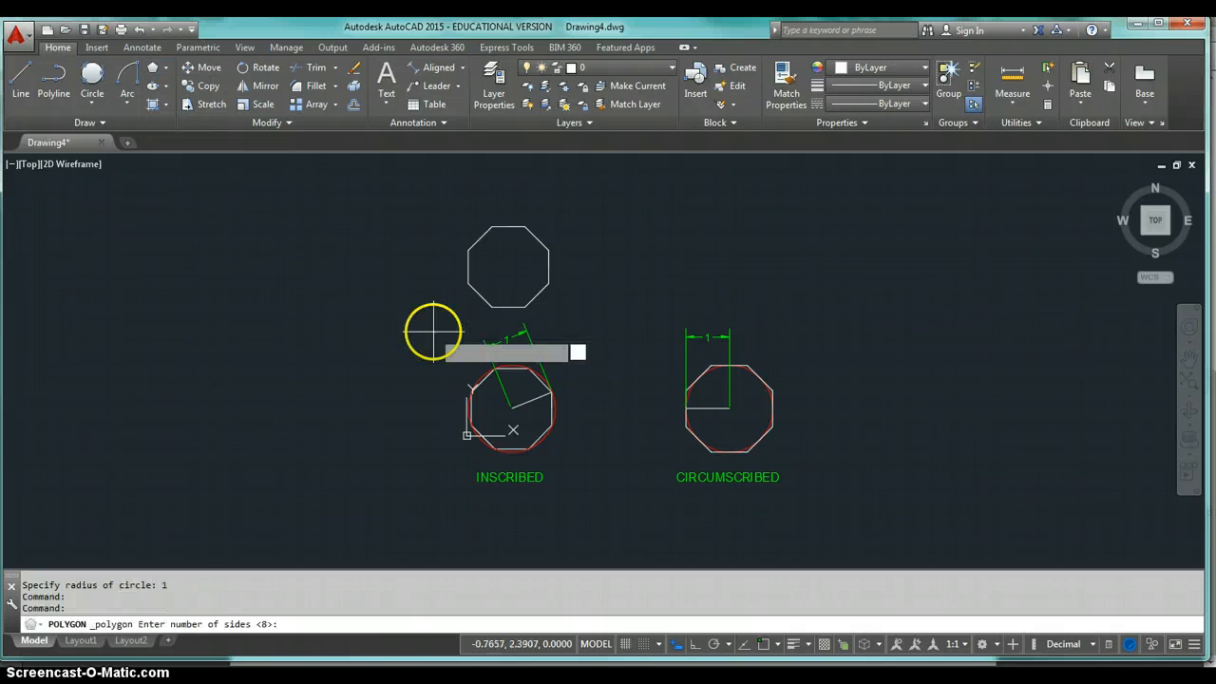
{"action": "type", "text": "8"}
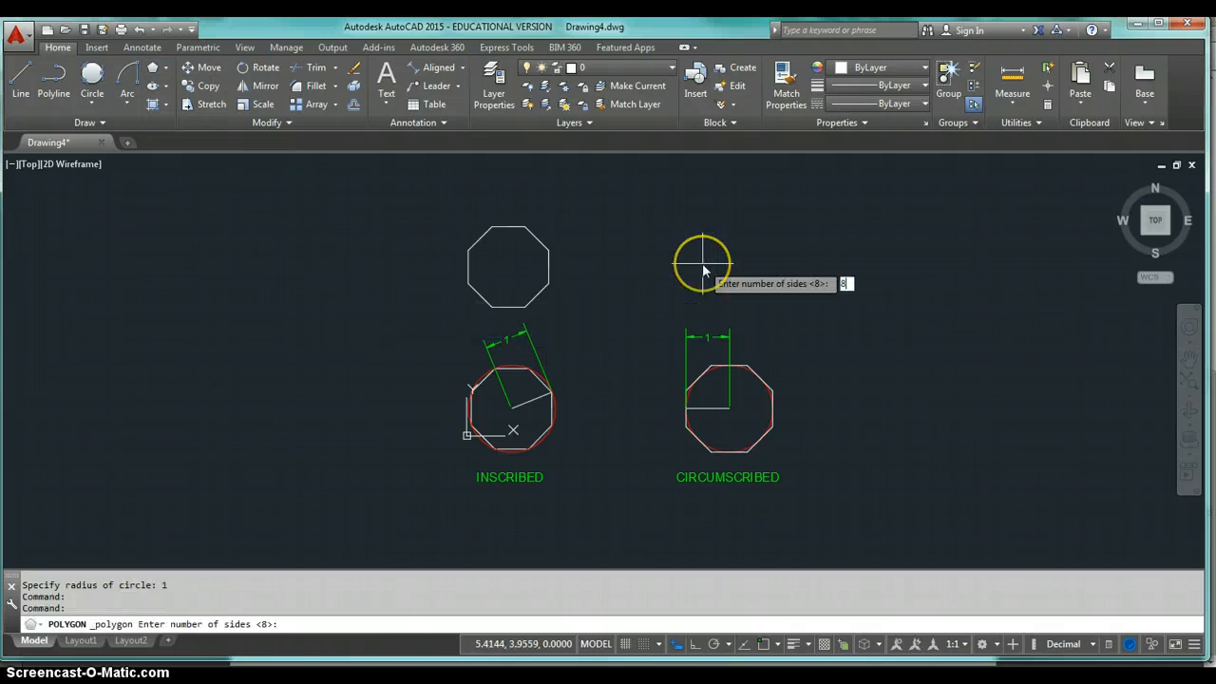
{"action": "key", "text": "Return"}
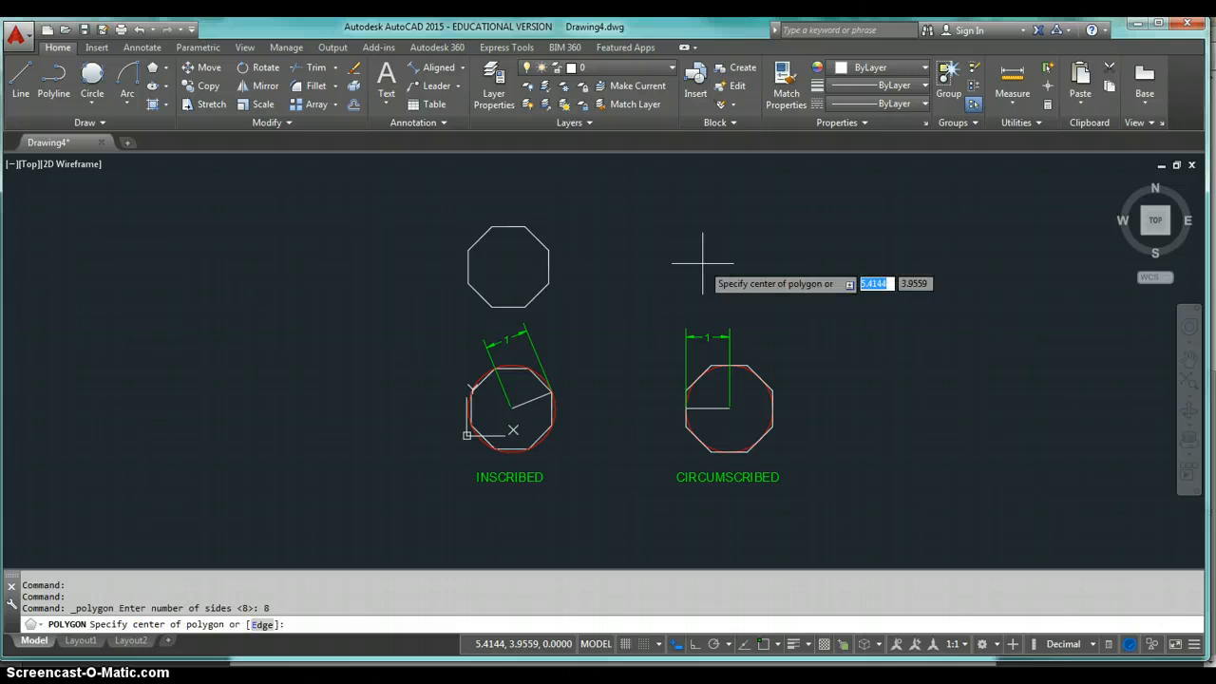
{"action": "left_click", "coordinate": [735, 253]}
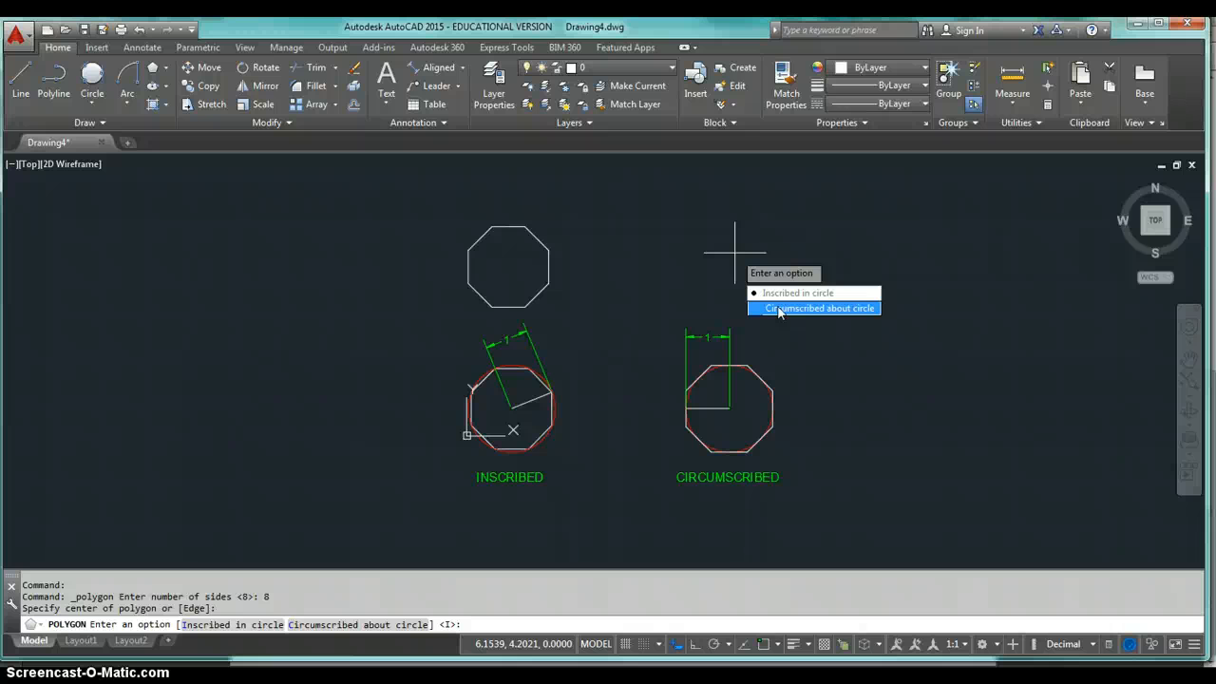
{"action": "left_click", "coordinate": [779, 309]}
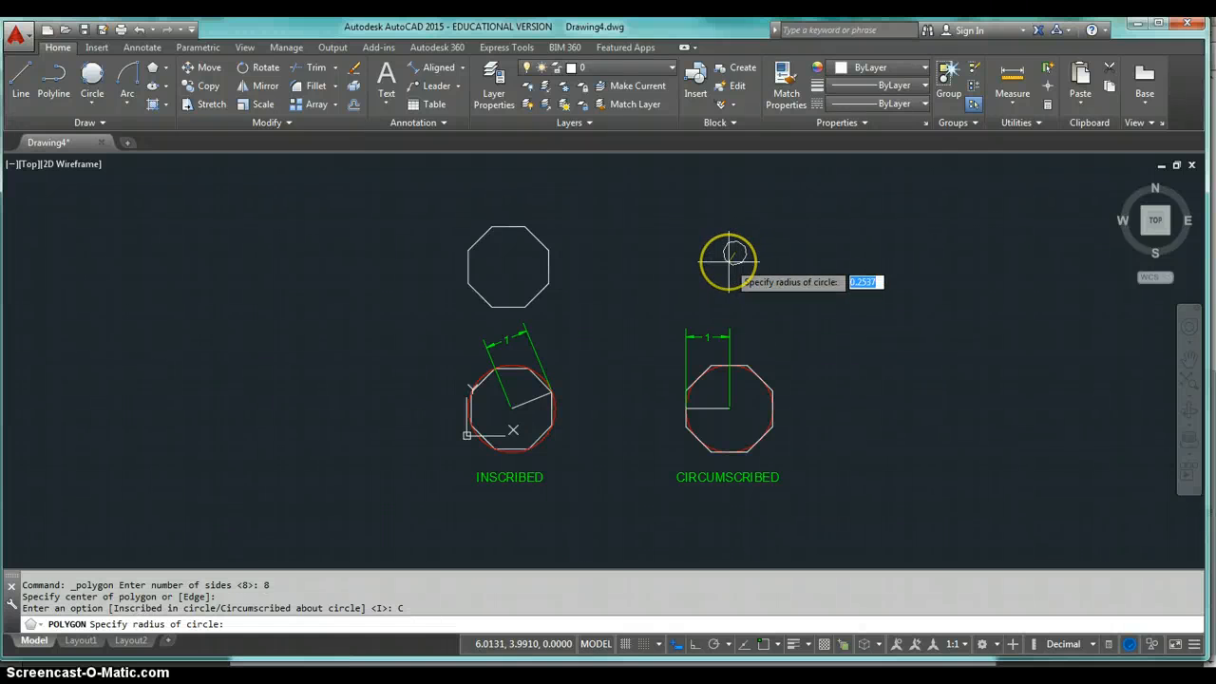
{"action": "type", "text": "1"}
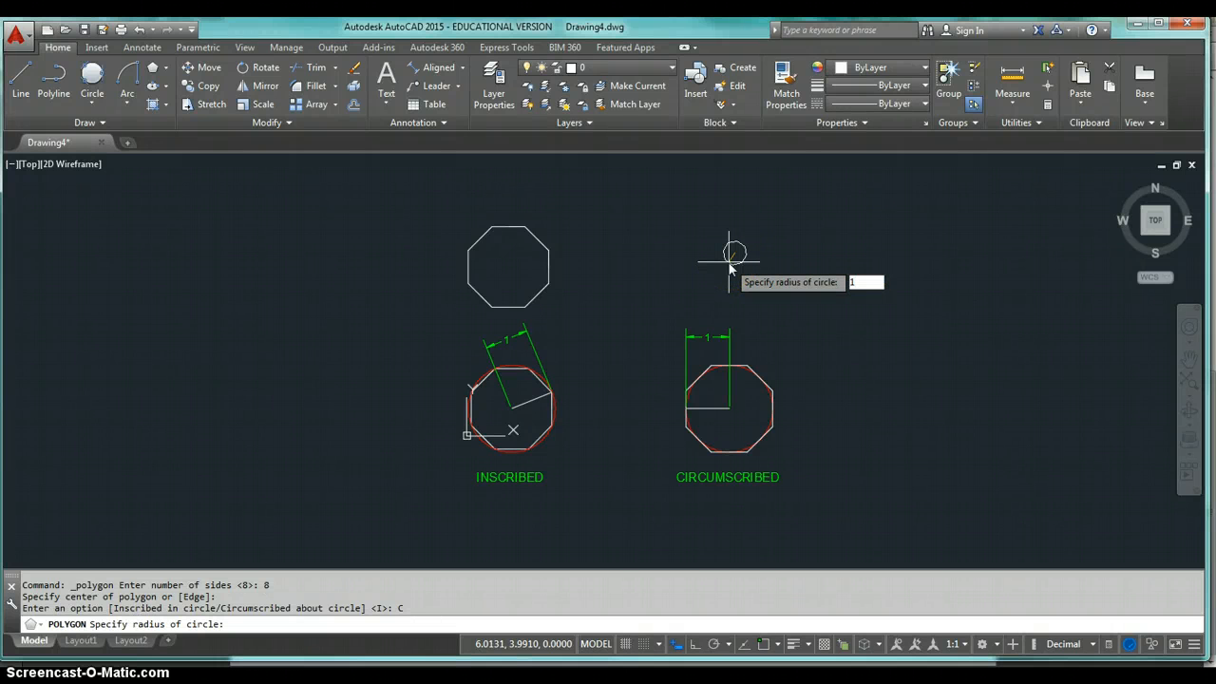
{"action": "key", "text": "Return"}
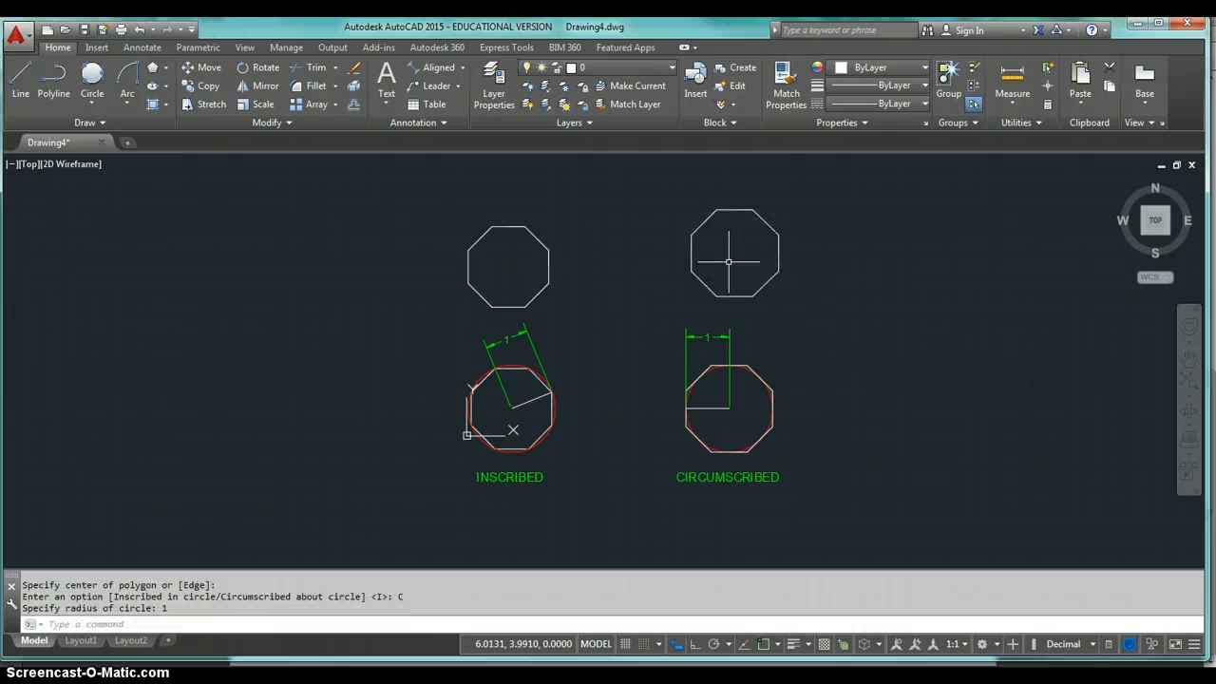
{"action": "scroll", "coordinate": [729, 258], "scroll_direction": "up", "scroll_amount": 3}
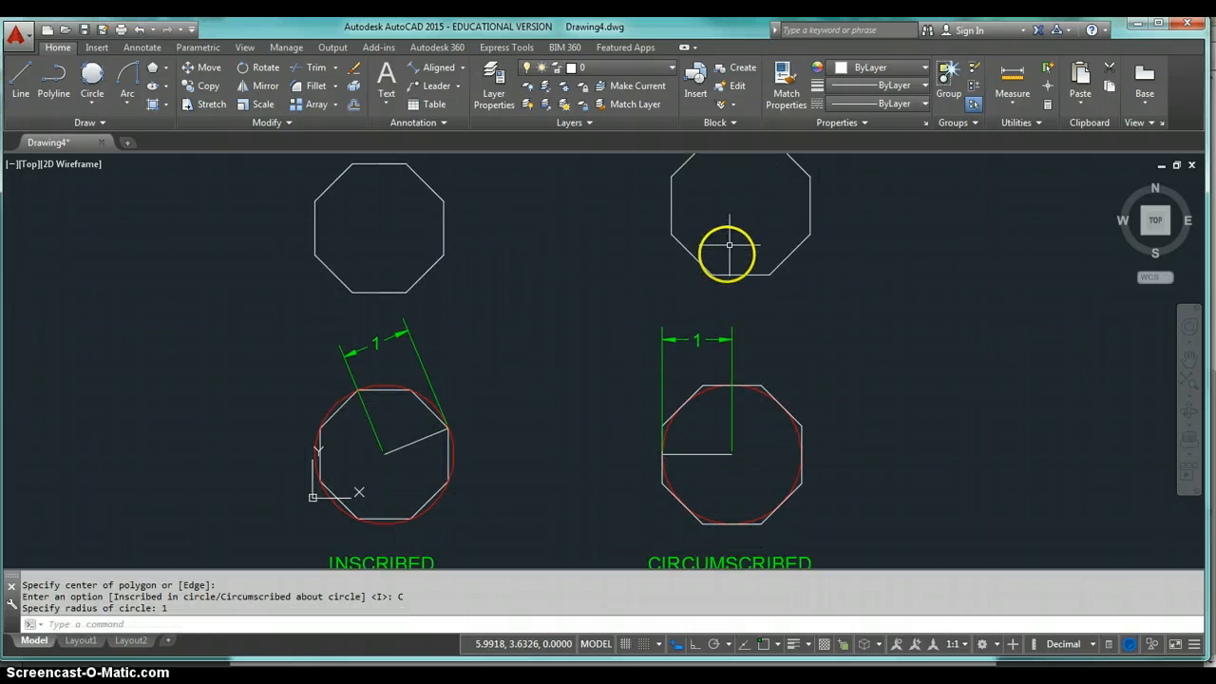
{"action": "scroll", "coordinate": [728, 245], "scroll_direction": "down", "scroll_amount": 3}
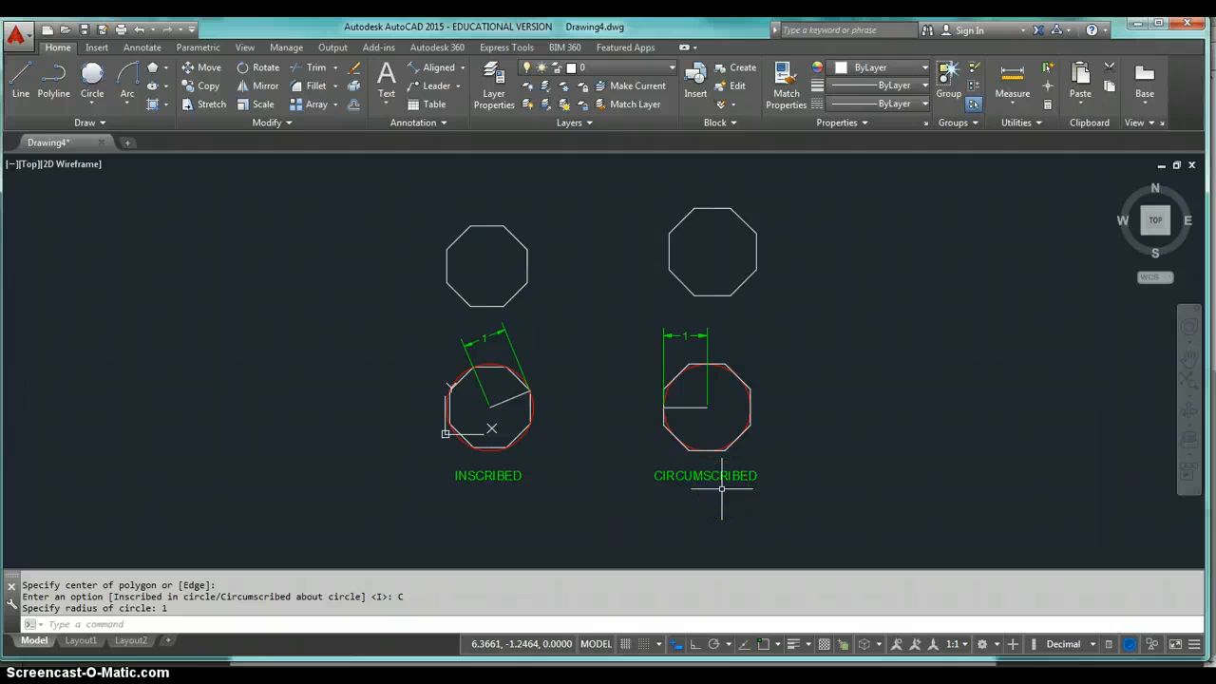
- Draw a 6-sided polygon circumscribed about a circle of radius .5, centered beyond the circumscribed octagons at about 10.62, 3.56
{"action": "left_click", "coordinate": [156, 69]}
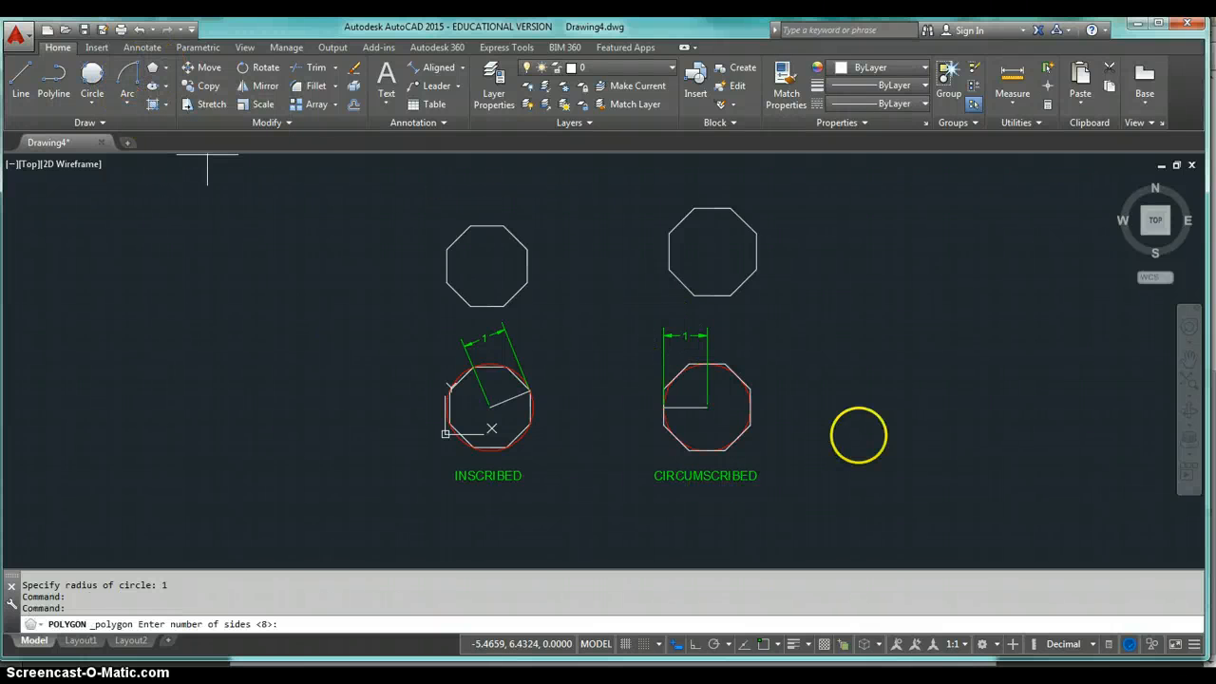
{"action": "type", "text": "6"}
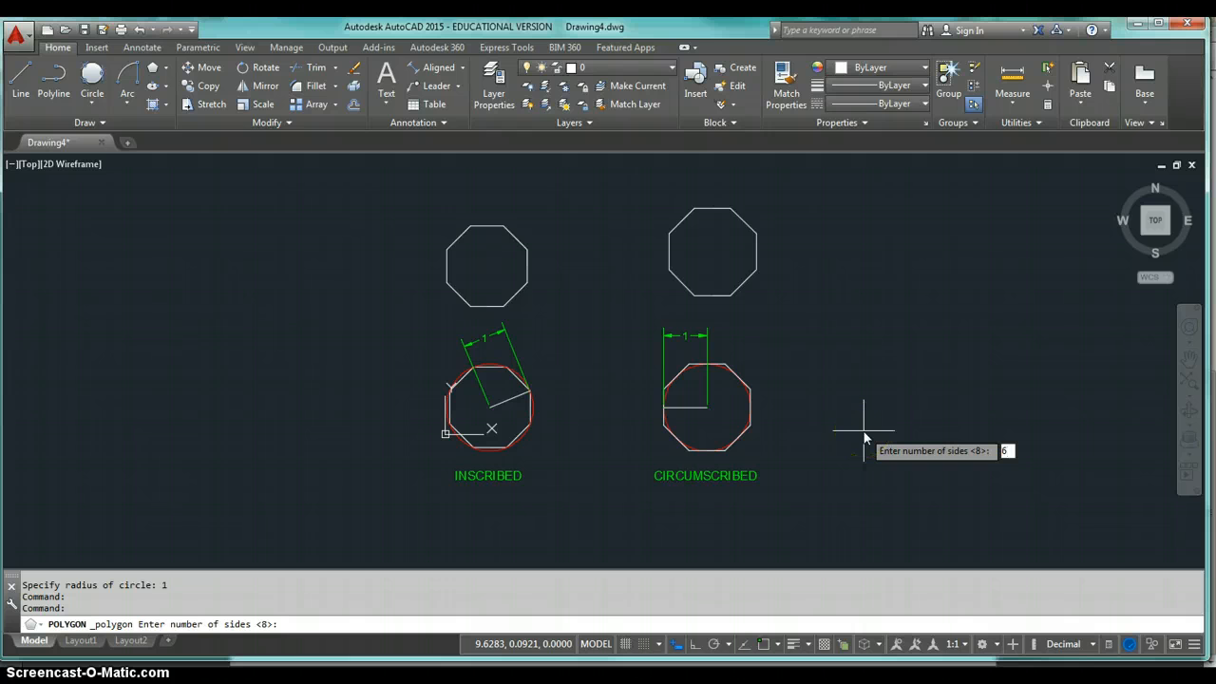
{"action": "key", "text": "Return"}
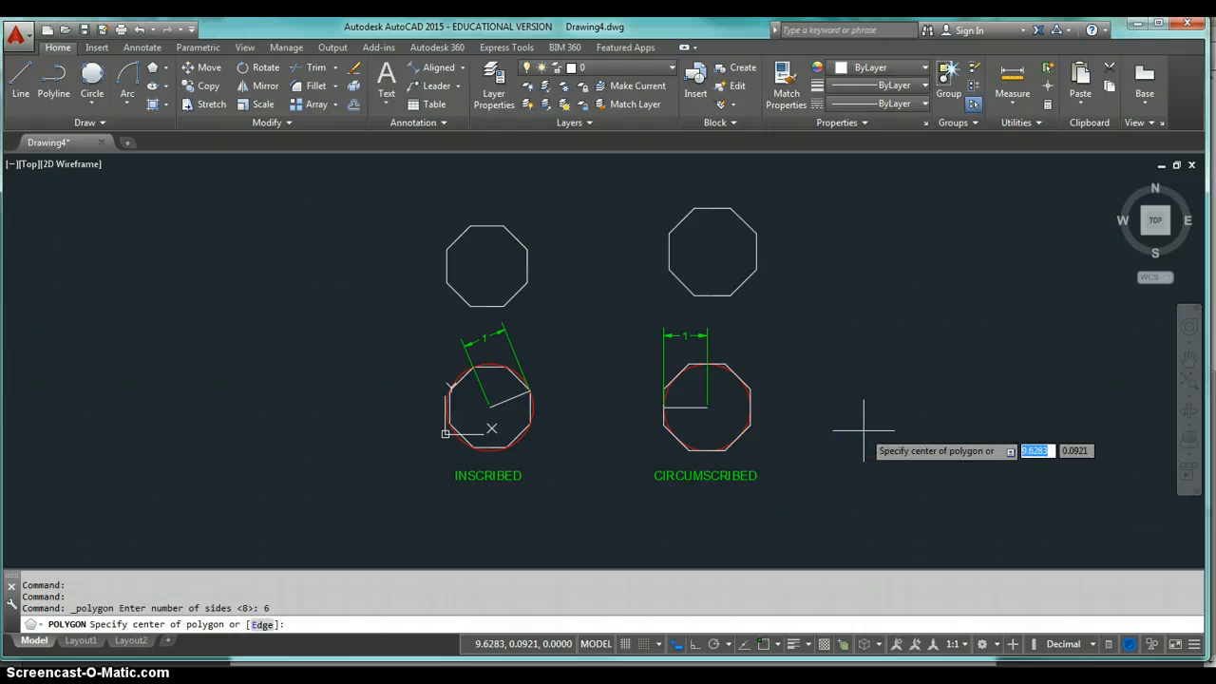
{"action": "left_click", "coordinate": [906, 281]}
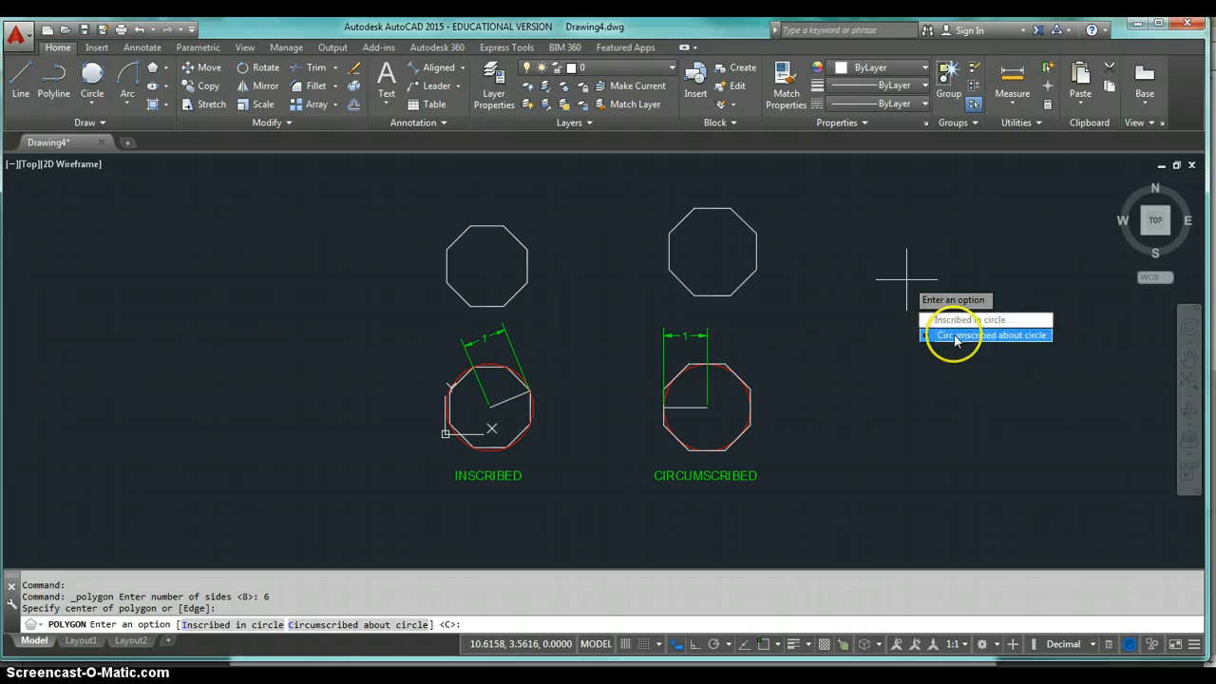
{"action": "left_click", "coordinate": [956, 338]}
{"action": "type", "text": ".5"}
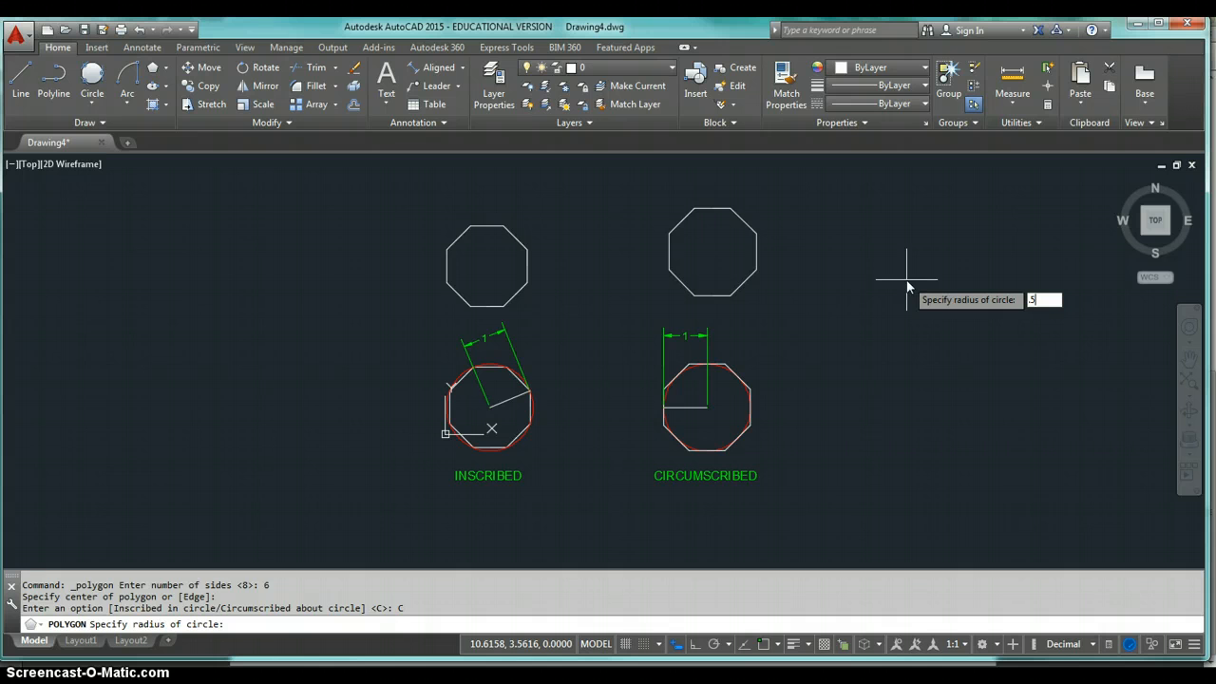
{"action": "key", "text": "Return"}
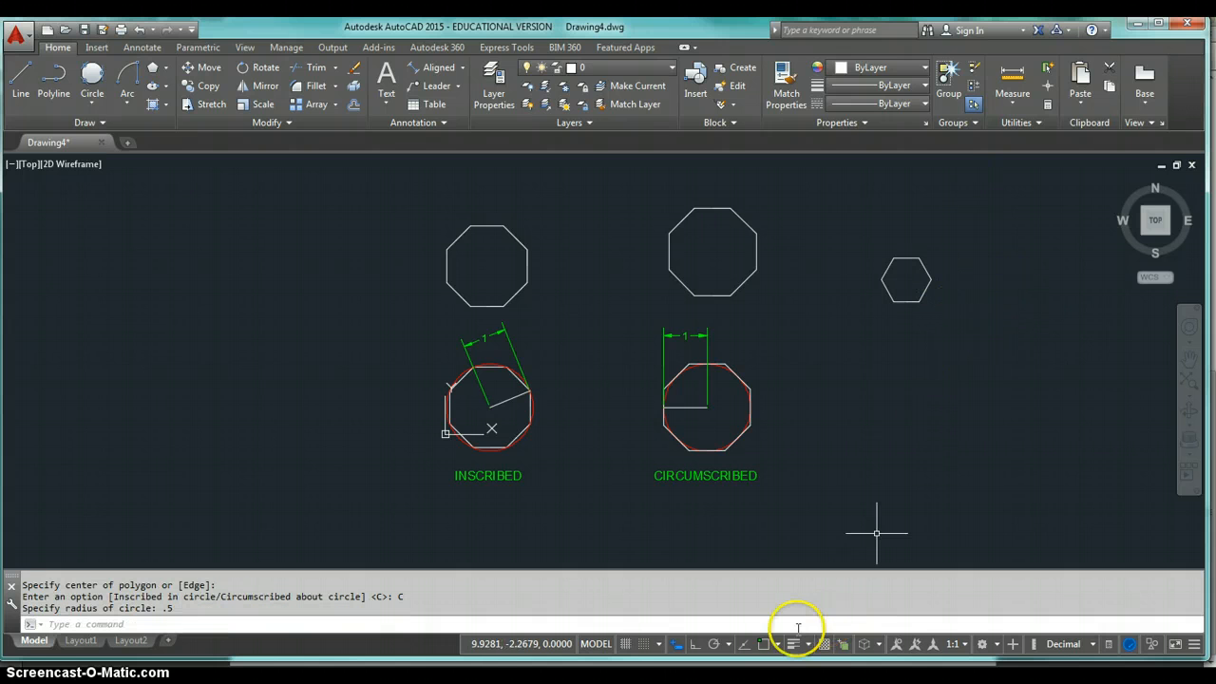
- Turn object snap on and measure the hexagon's vertical distance from its upper flat side to its lower one
{"action": "left_click", "coordinate": [765, 644]}
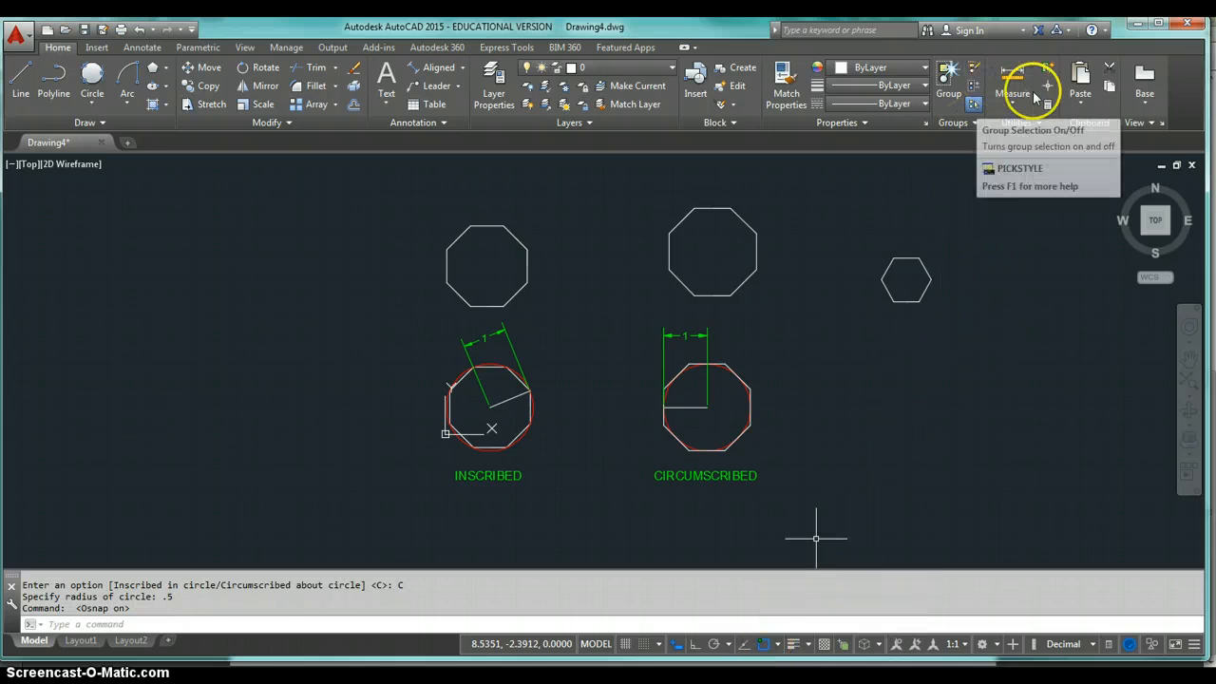
{"action": "left_click", "coordinate": [1012, 74]}
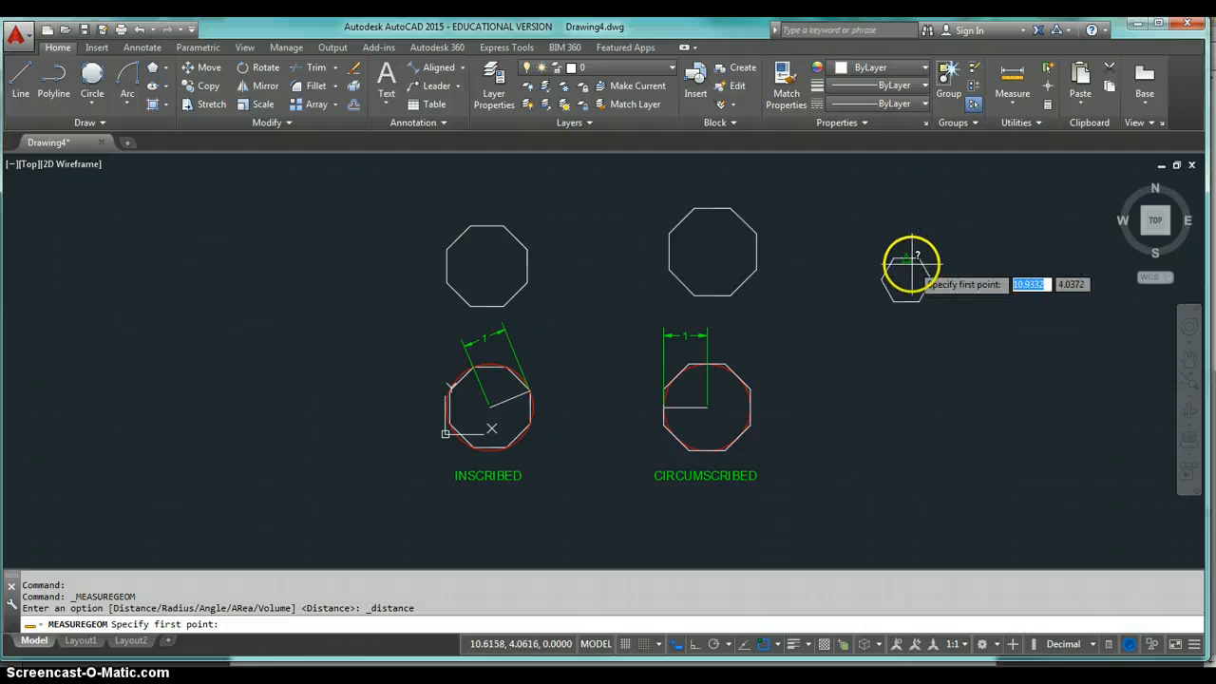
{"action": "scroll", "coordinate": [915, 259], "scroll_direction": "up", "scroll_amount": 2}
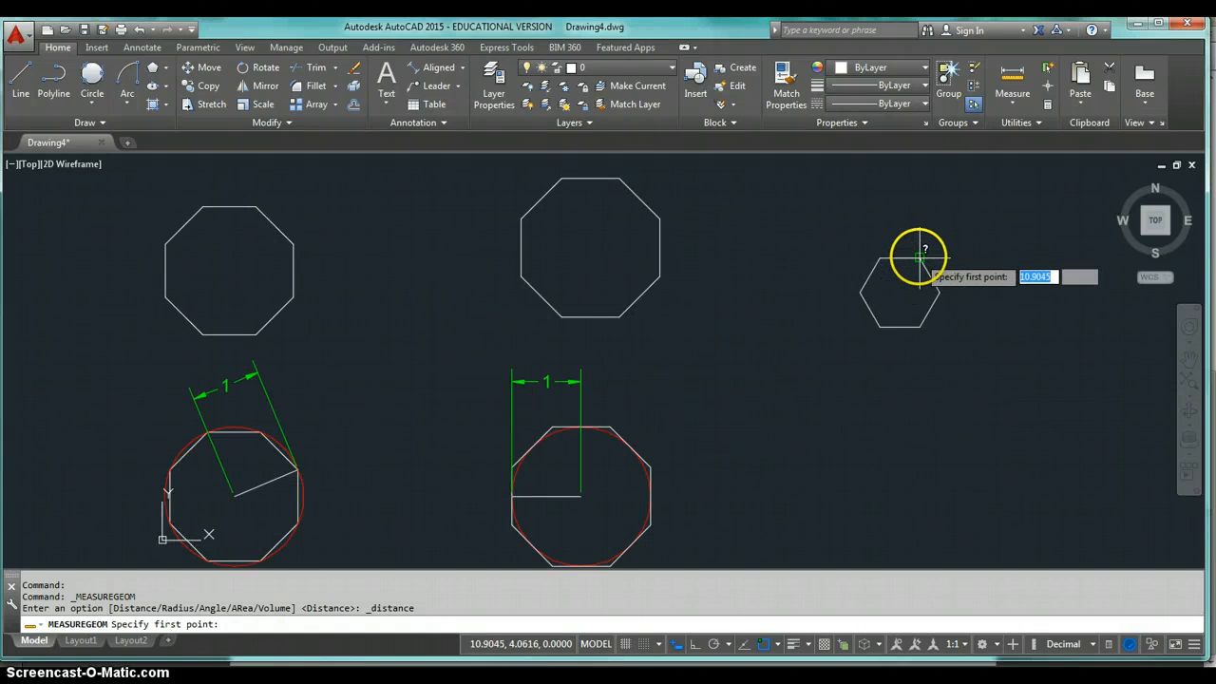
{"action": "left_click", "coordinate": [918, 257]}
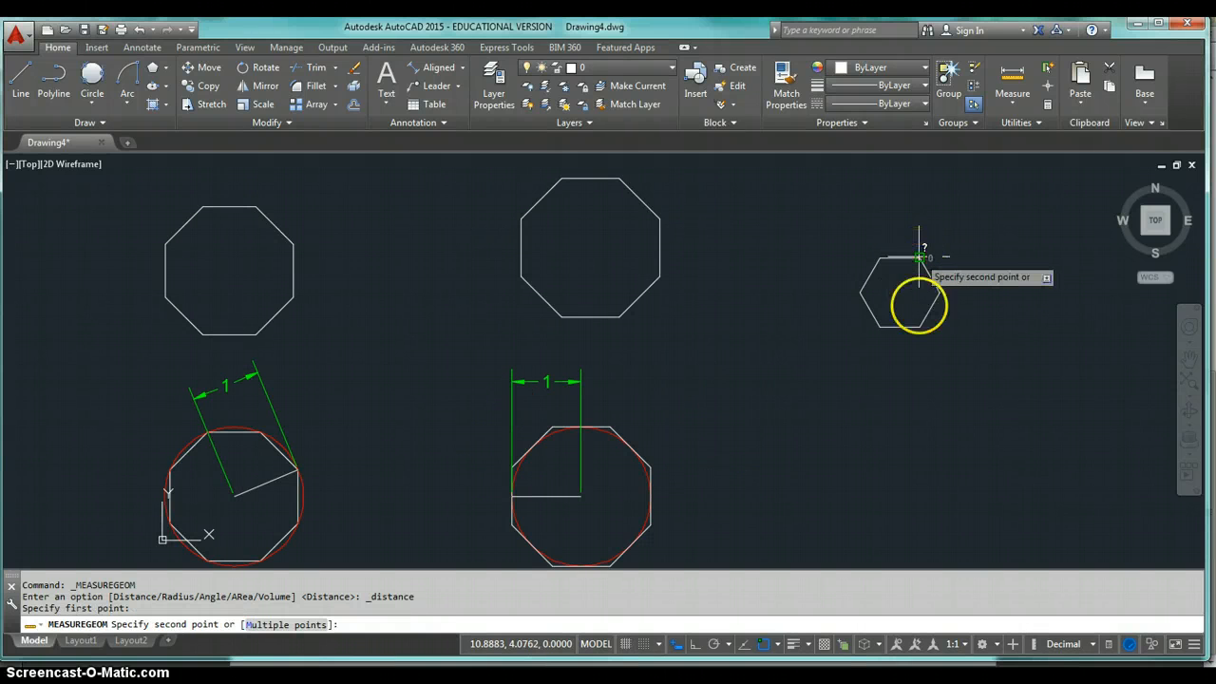
{"action": "left_click", "coordinate": [917, 328]}
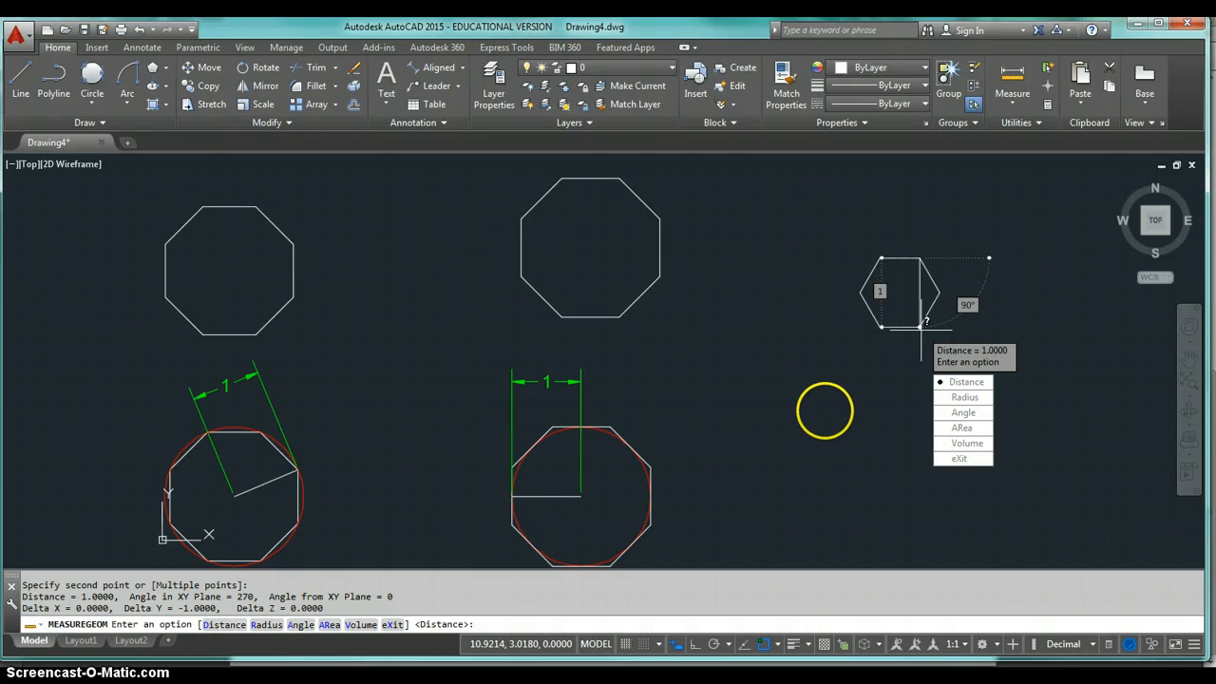
{"action": "key", "text": "Escape"}
- Draw a 10-sided polygon by edge below the hexagon, starting at about 10.80, -1.87 with an edge .5 long at angle 0
{"action": "scroll", "coordinate": [773, 412], "scroll_direction": "down", "scroll_amount": 3}
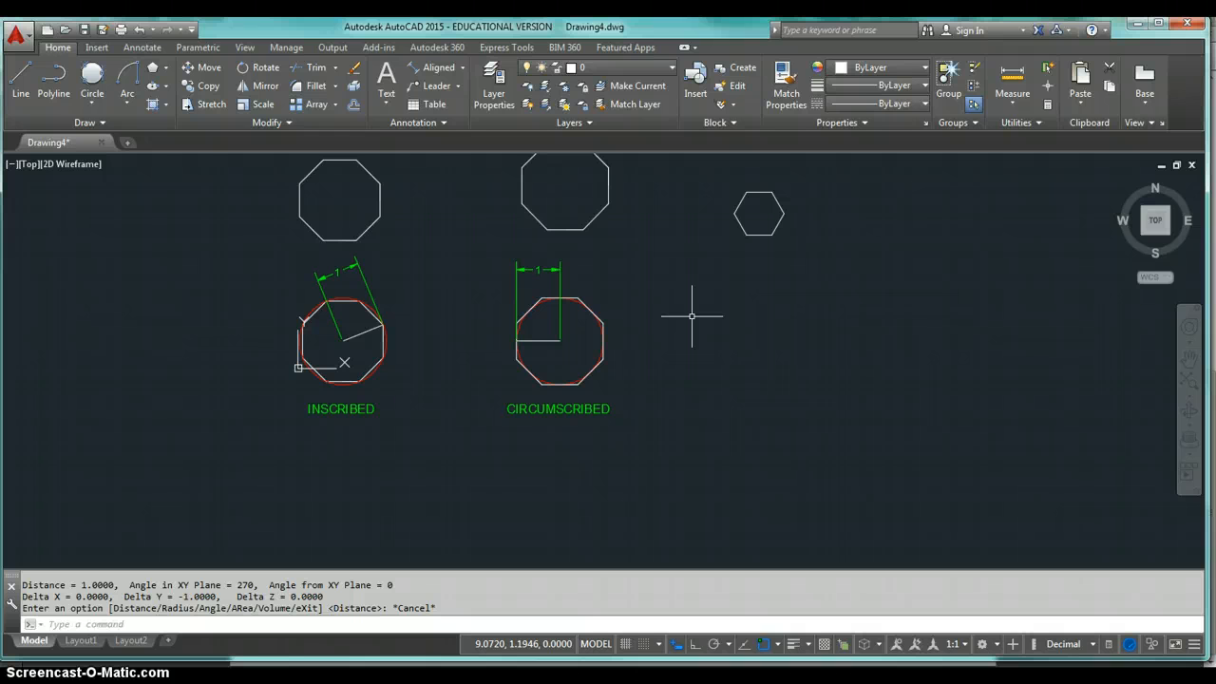
{"action": "left_click", "coordinate": [152, 71]}
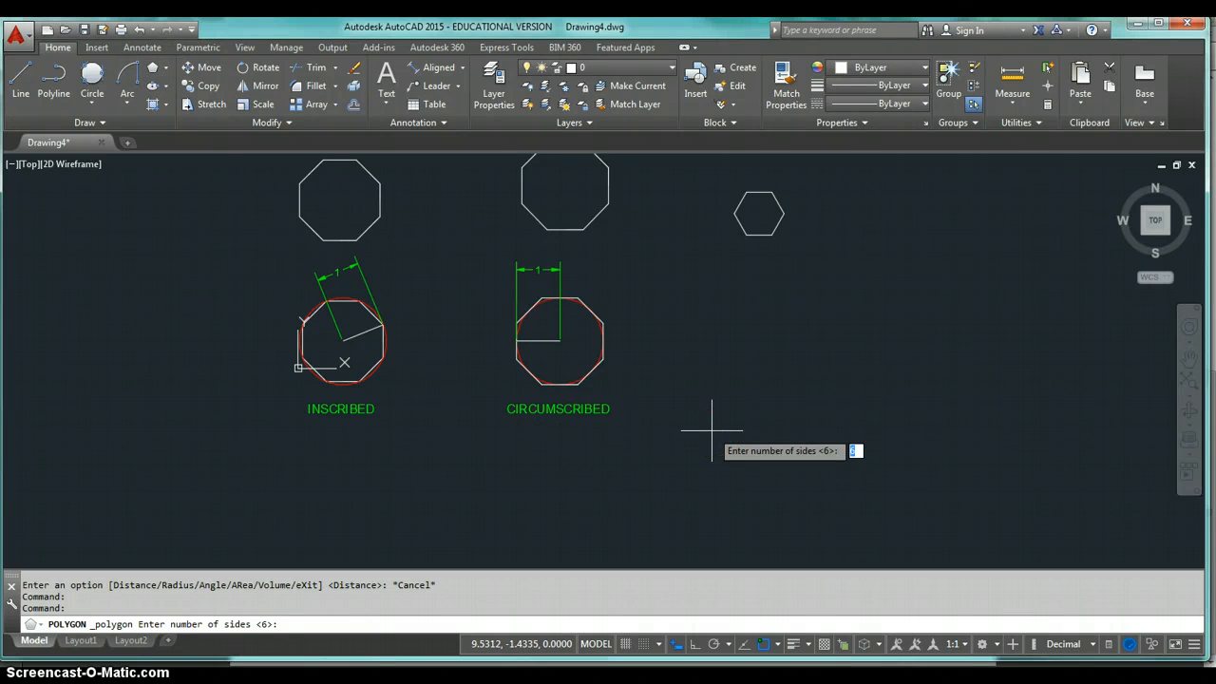
{"action": "type", "text": "10"}
{"action": "key", "text": "Return"}
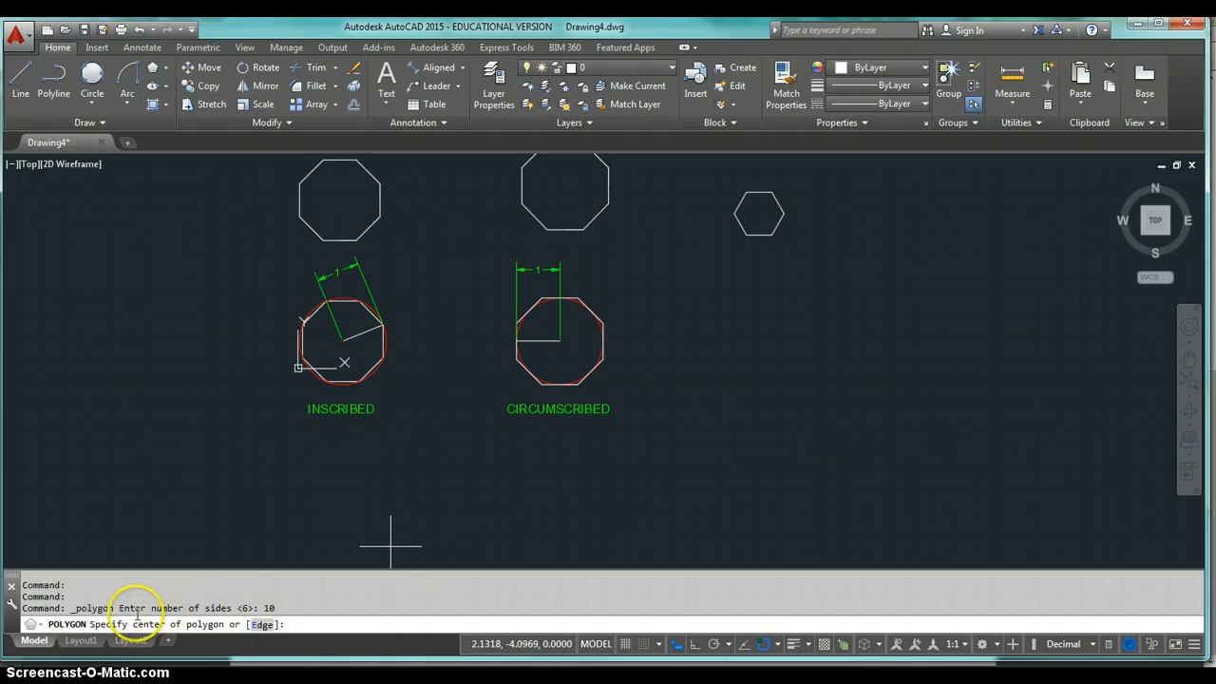
{"action": "left_click", "coordinate": [258, 627]}
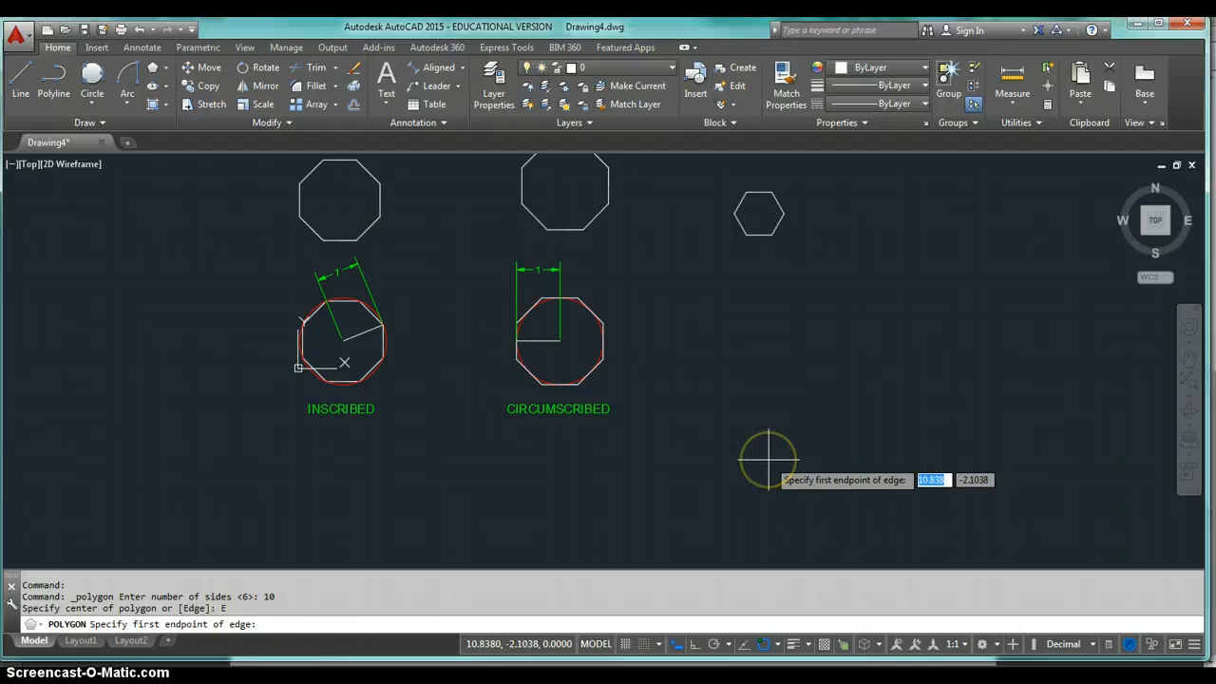
{"action": "left_click", "coordinate": [765, 450]}
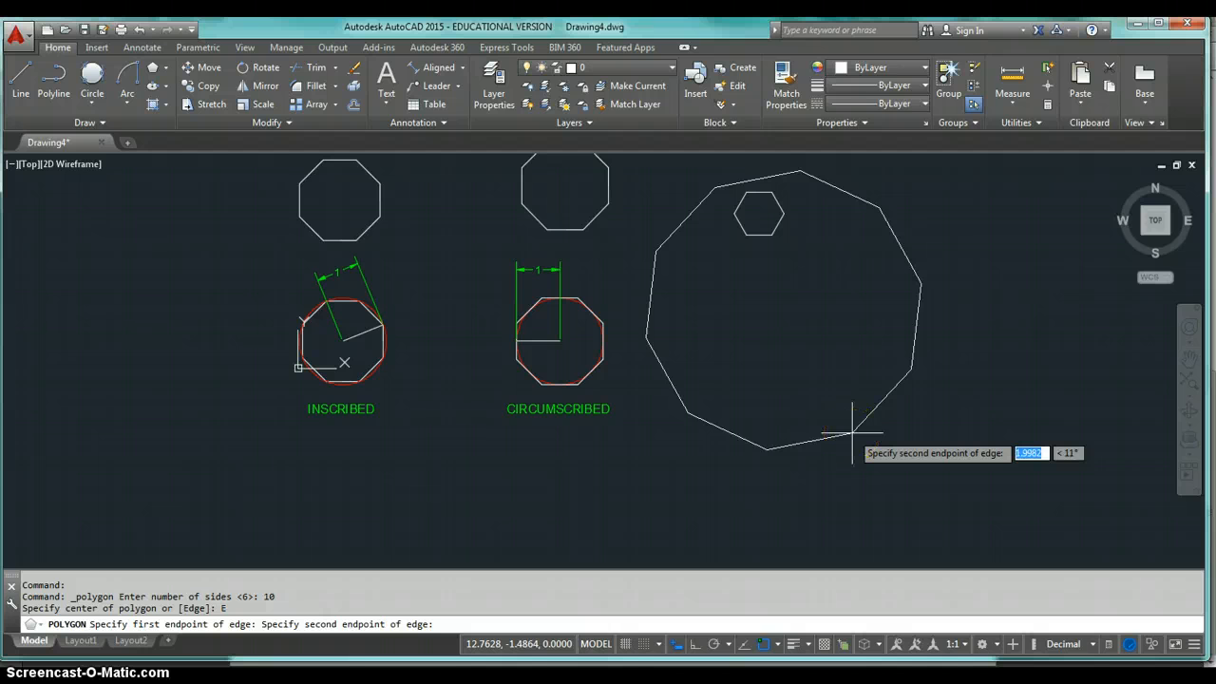
{"action": "type", "text": ".5"}
{"action": "key", "text": "Tab"}
{"action": "type", "text": "0"}
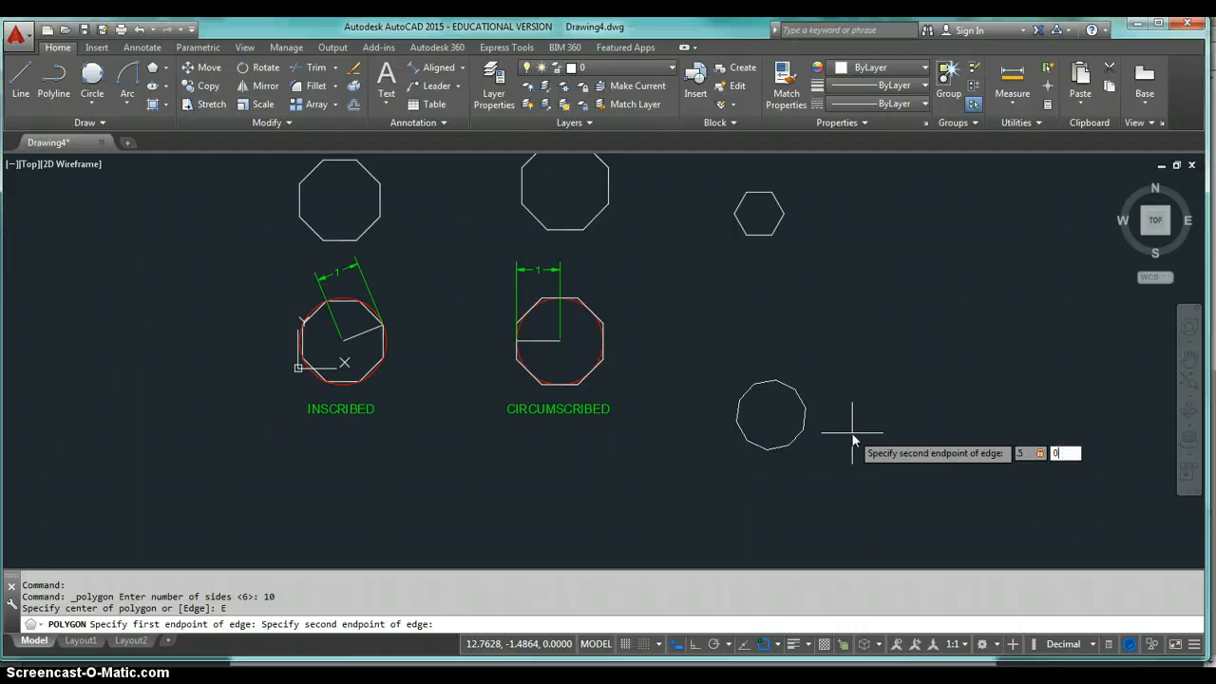
{"action": "key", "text": "Return"}
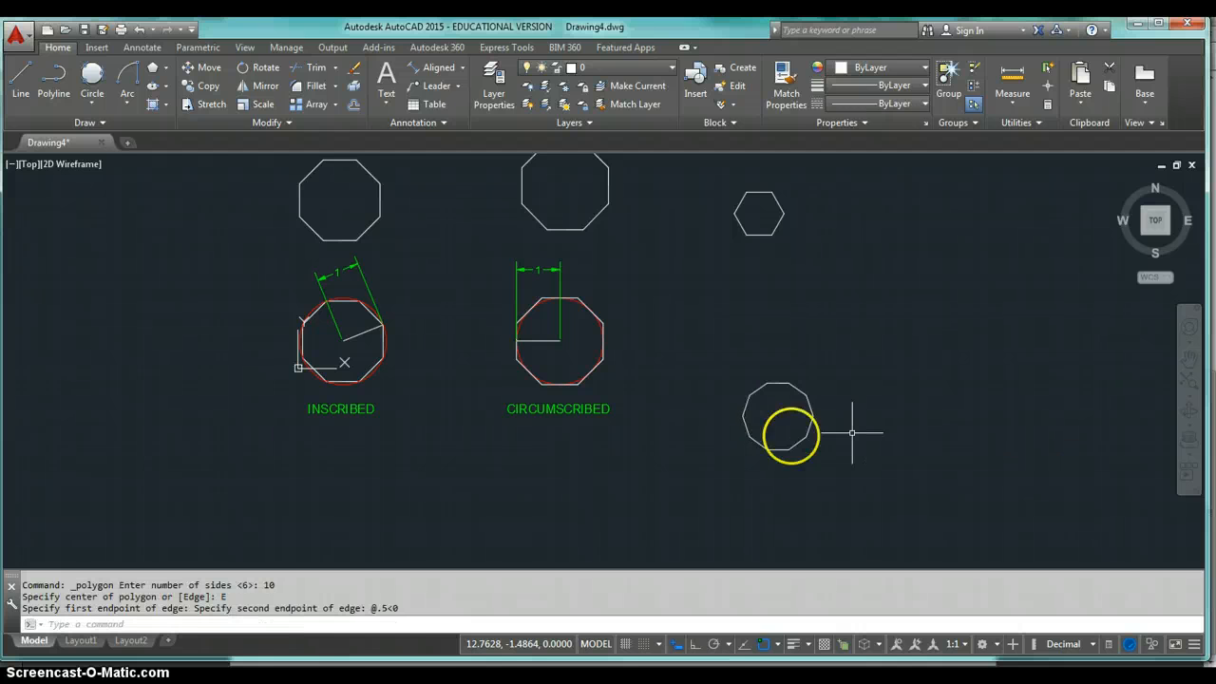
- Measure the length of the decagon's lower horizontal edge from endpoint to endpoint
{"action": "scroll", "coordinate": [760, 447], "scroll_direction": "up", "scroll_amount": 2}
{"action": "scroll", "coordinate": [760, 446], "scroll_direction": "up", "scroll_amount": 2}
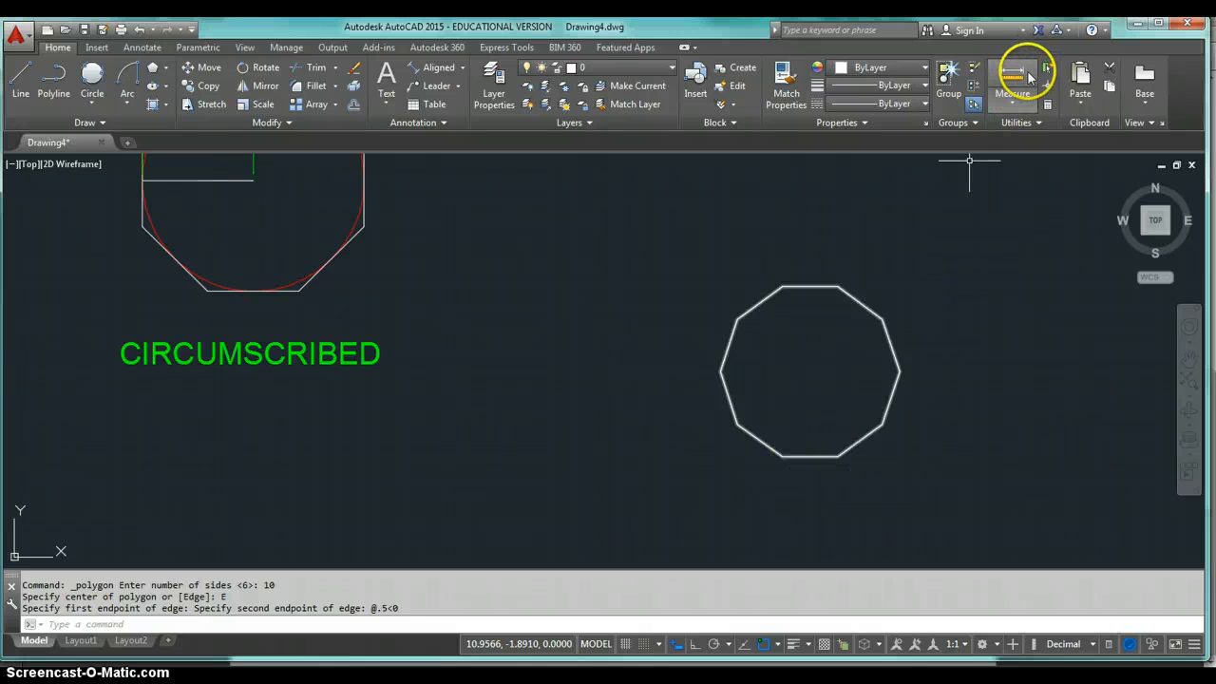
{"action": "left_click", "coordinate": [1012, 81]}
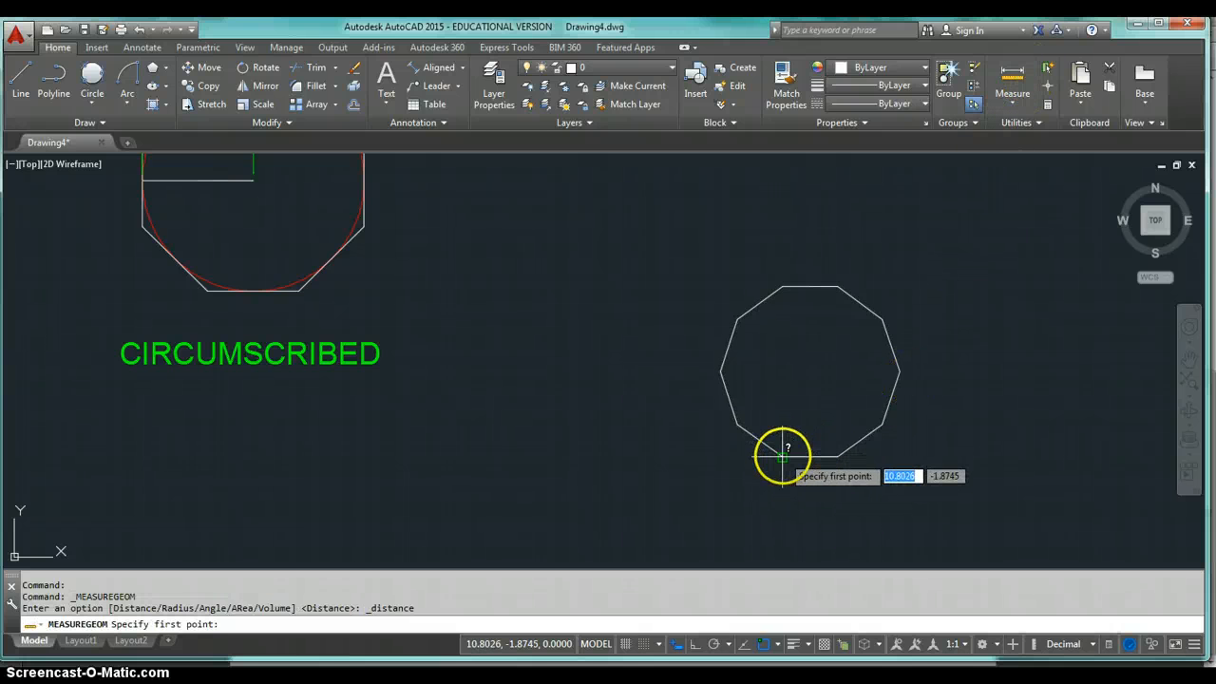
{"action": "left_click", "coordinate": [783, 456]}
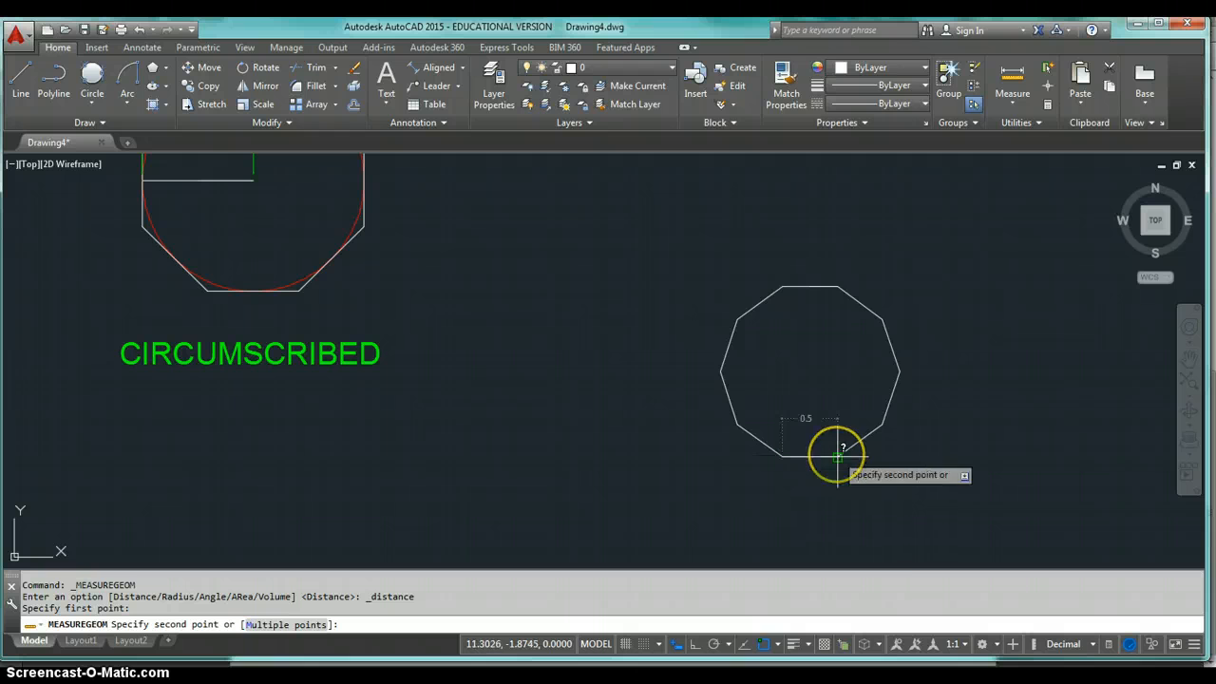
{"action": "left_click", "coordinate": [837, 457]}
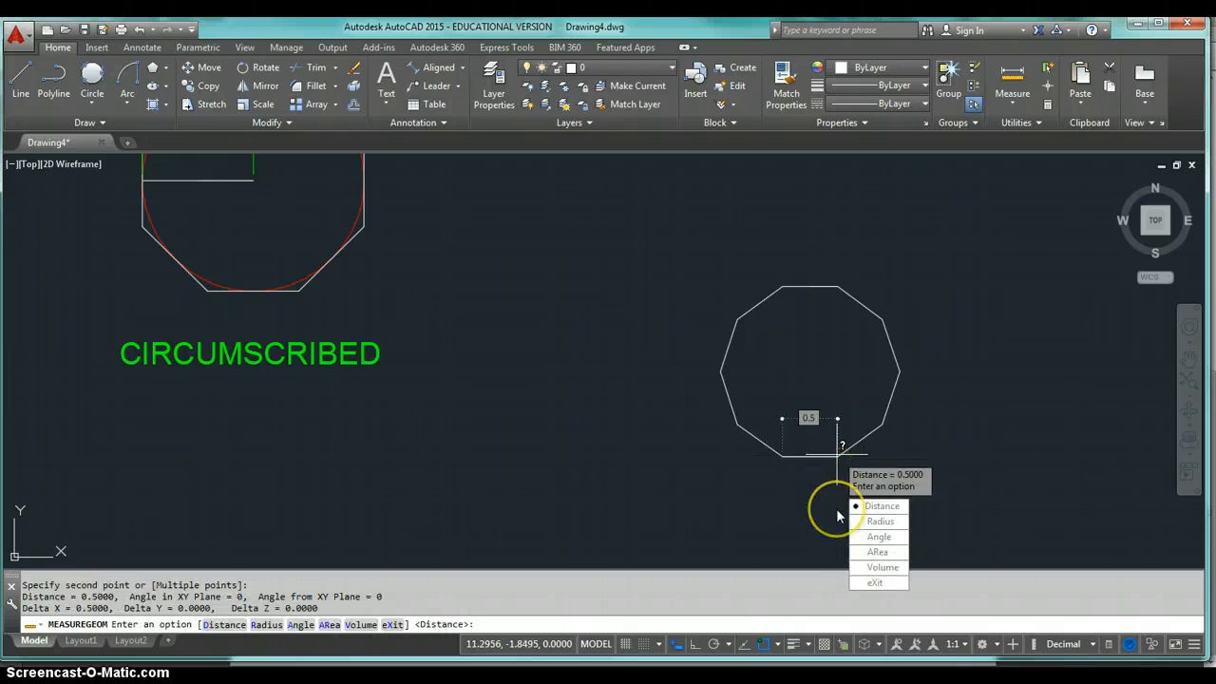
{"action": "key", "text": "Escape"}
{"action": "key", "text": "Escape"}
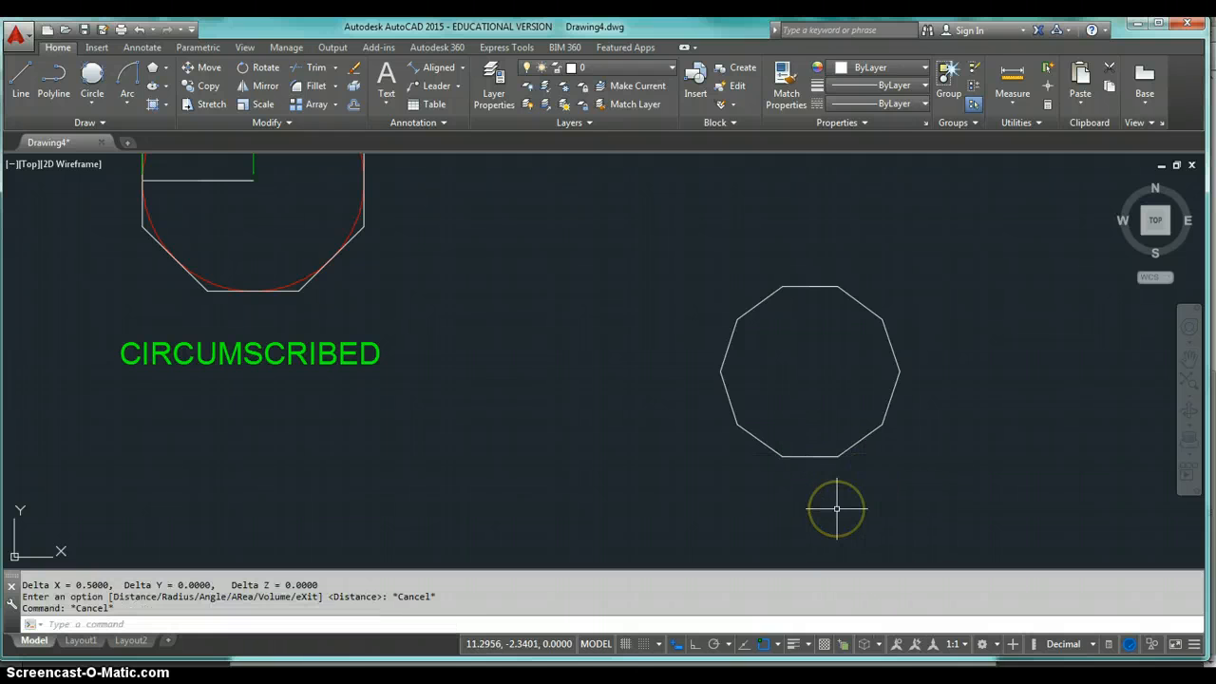
{"action": "scroll", "coordinate": [837, 509], "scroll_direction": "down", "scroll_amount": 4}
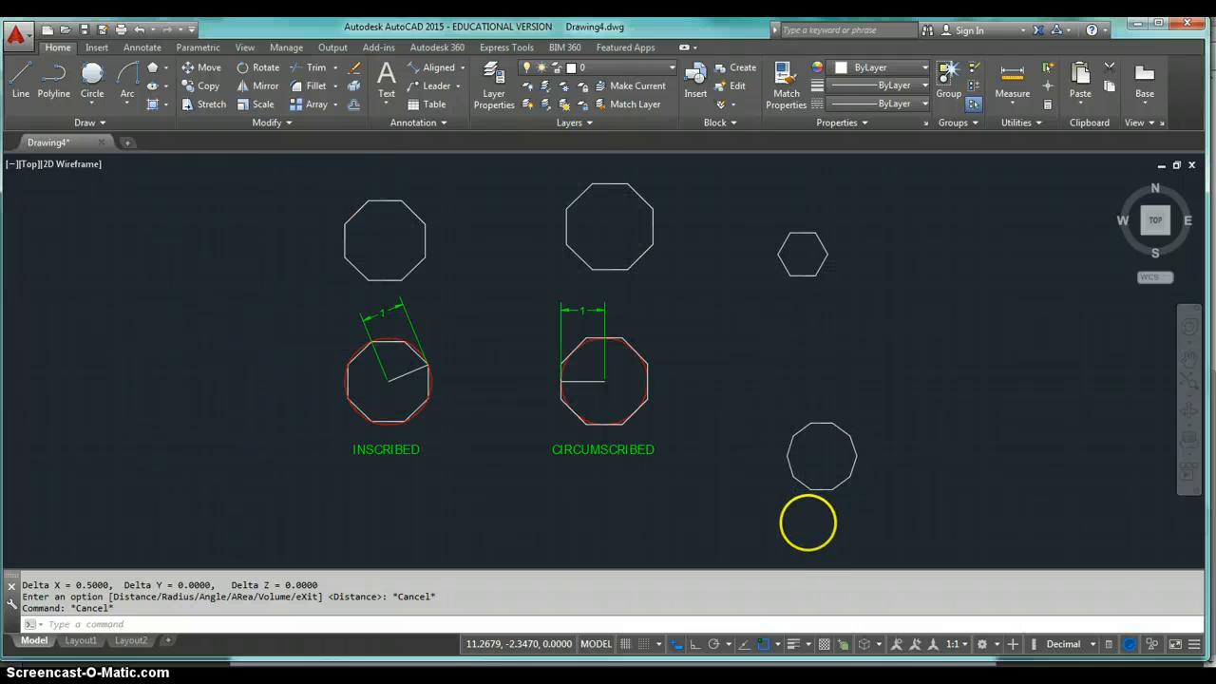
{"action": "mouse_move", "coordinate": [487, 676]}
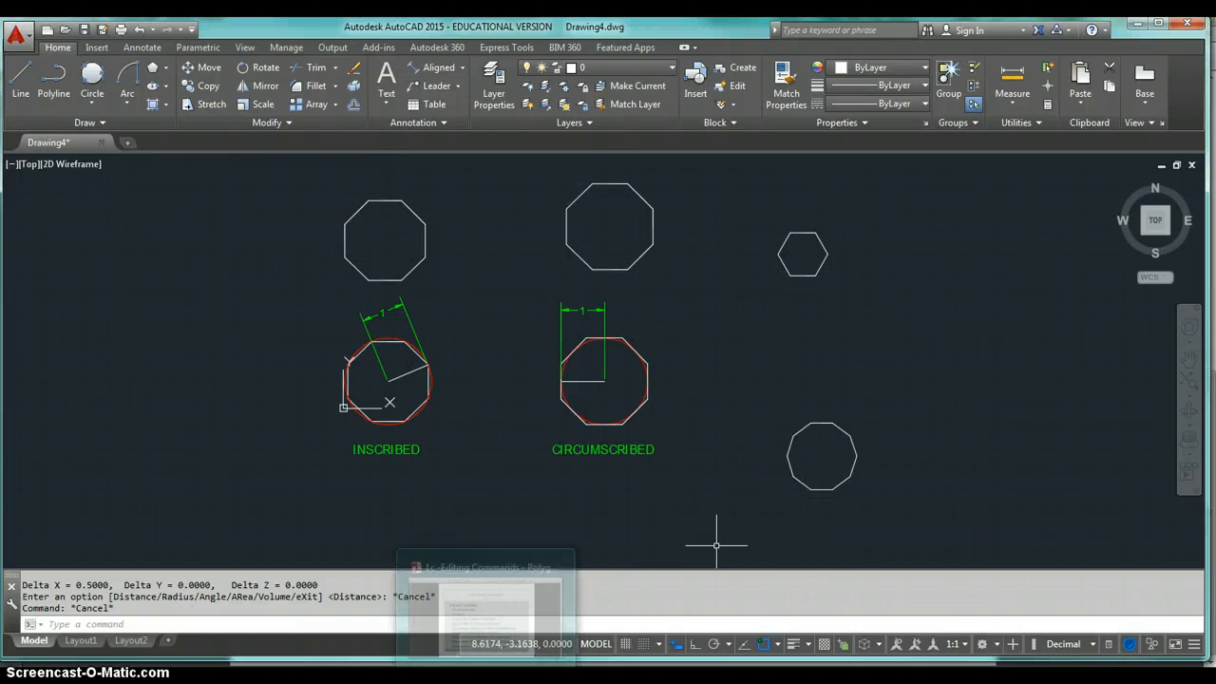